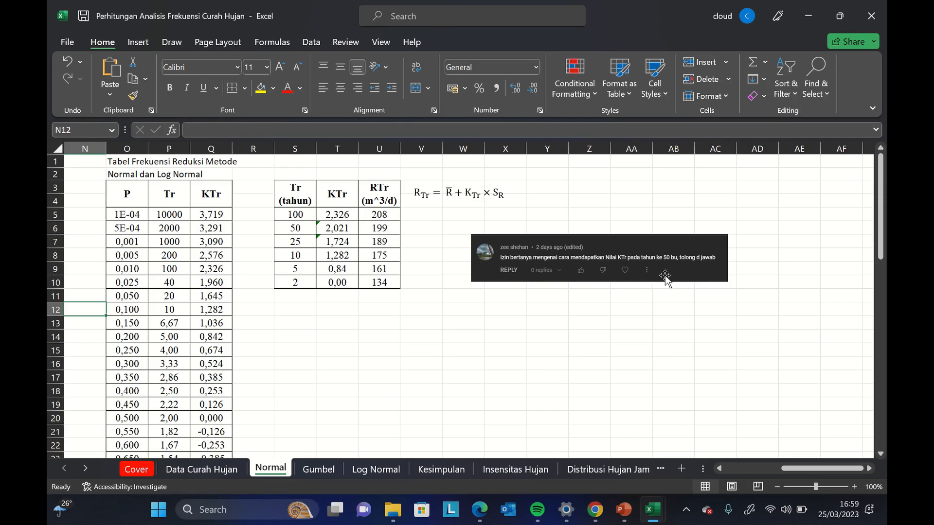
{"action": "left_click", "coordinate": [360, 310]}
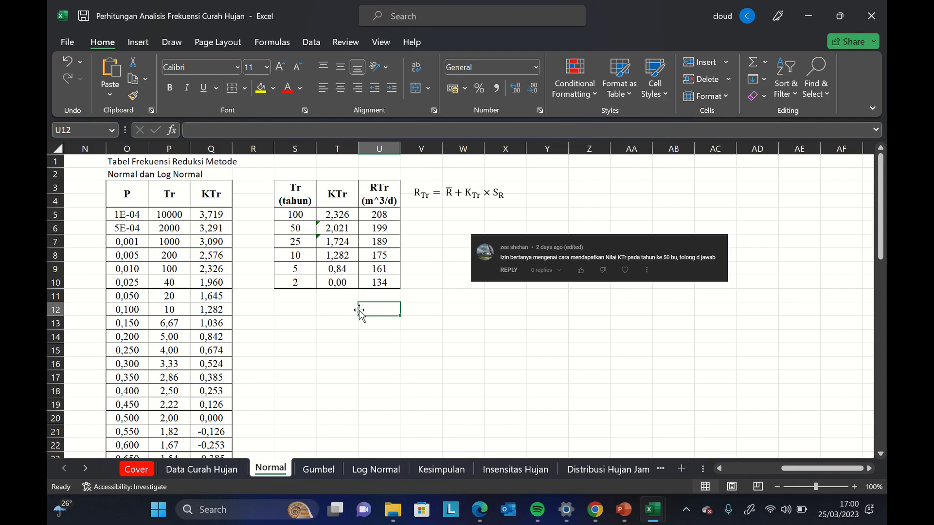
{"action": "key", "text": "Right"}
{"action": "key", "text": "Right"}
{"action": "key", "text": "Up"}
{"action": "key", "text": "Up"}
{"action": "key", "text": "Up"}
{"action": "key", "text": "Up"}
{"action": "key", "text": "Up"}
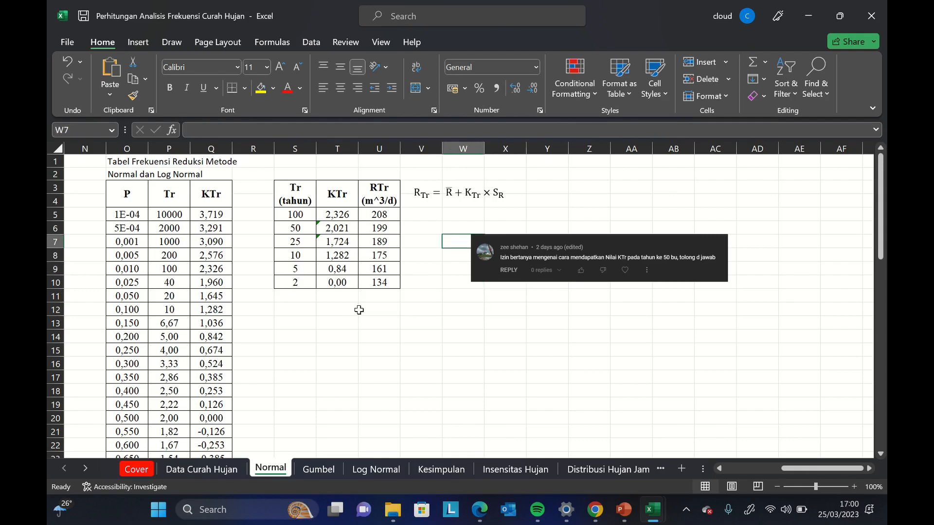
{"action": "key", "text": "Left"}
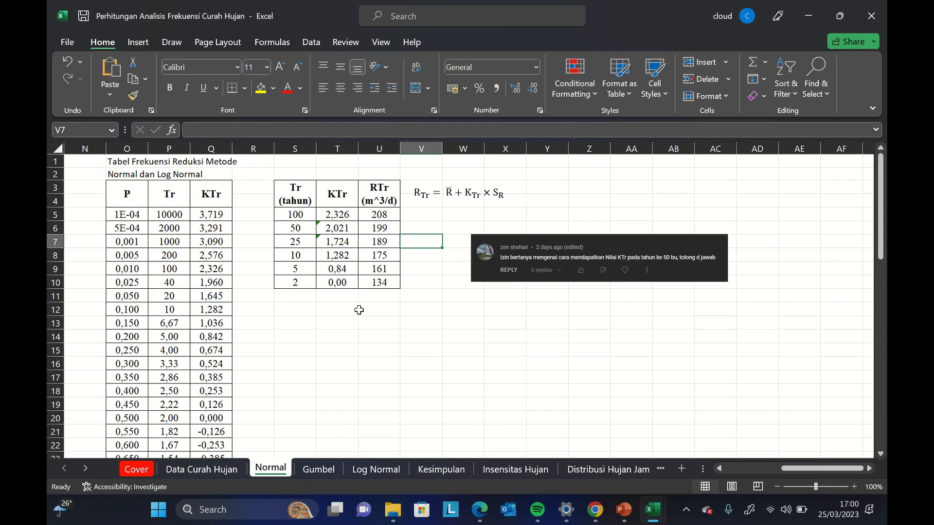
- Check the 50-year row on the Gumbel sheet, and the 100- and 40-year entries in the Normal sheet's reduction table
{"action": "left_click", "coordinate": [352, 468]}
{"action": "left_click", "coordinate": [291, 468]}
{"action": "left_click", "coordinate": [307, 468]}
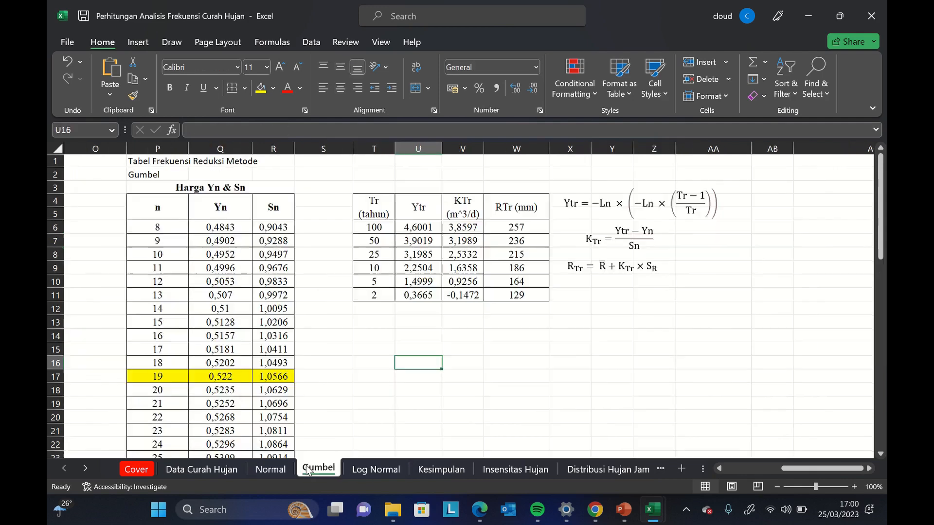
{"action": "left_click", "coordinate": [374, 246]}
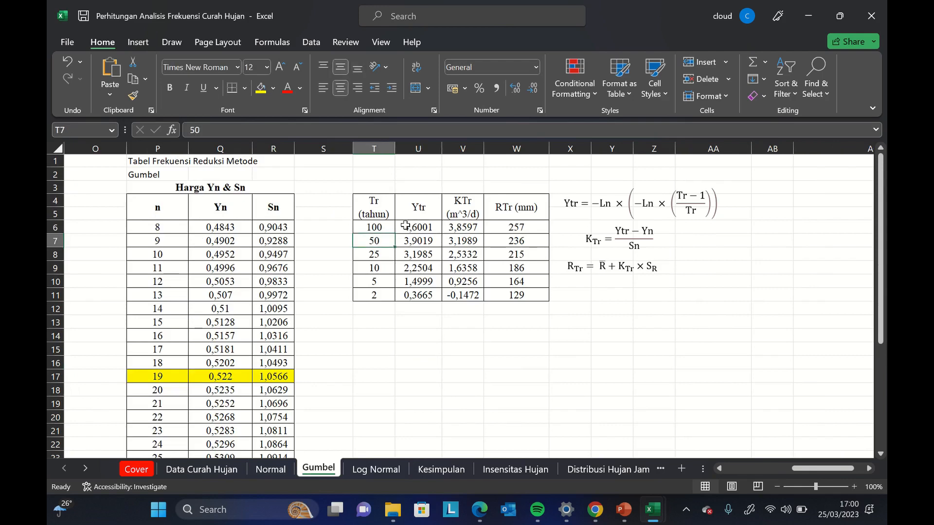
{"action": "left_click", "coordinate": [271, 468]}
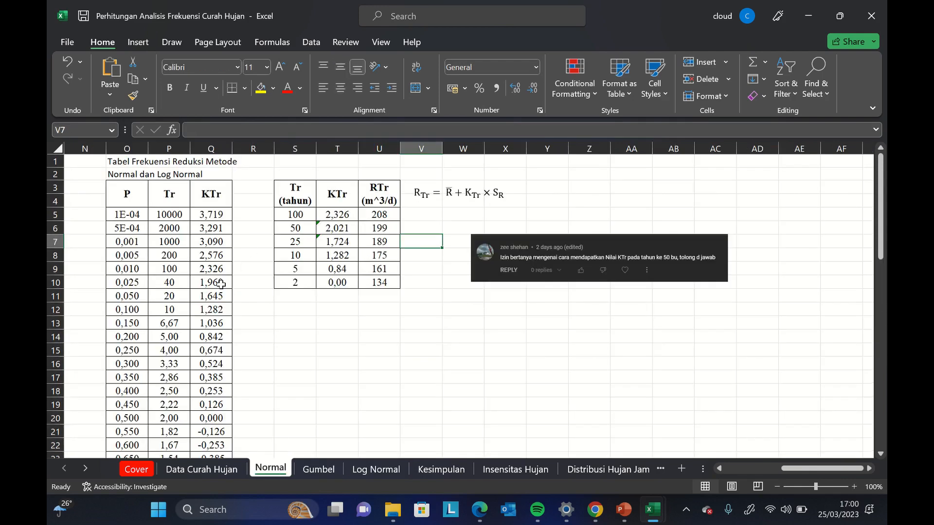
{"action": "left_click_drag", "start_coordinate": [172, 275], "coordinate": [205, 282]}
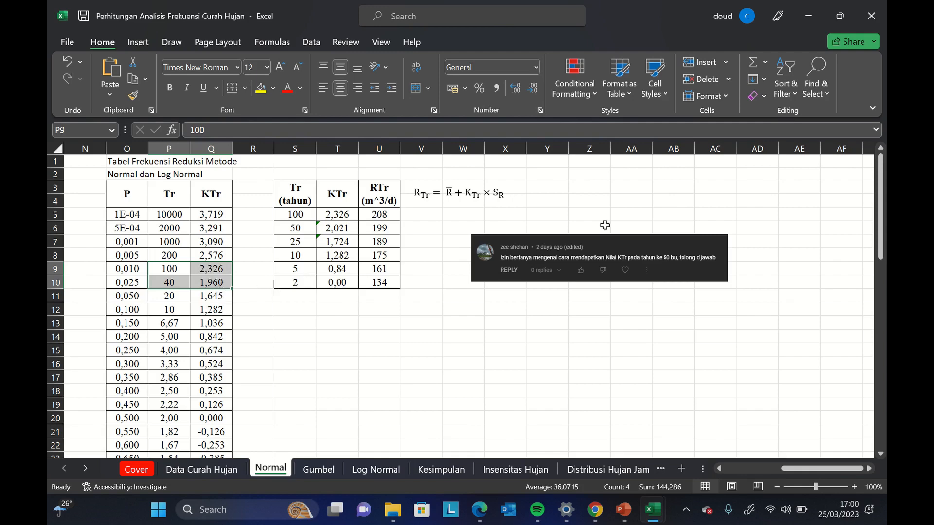
- Move the comment picture clear of column W and enter the note "1. Menggunkan Excel" in W8
{"action": "left_click_drag", "start_coordinate": [584, 244], "coordinate": [697, 208]}
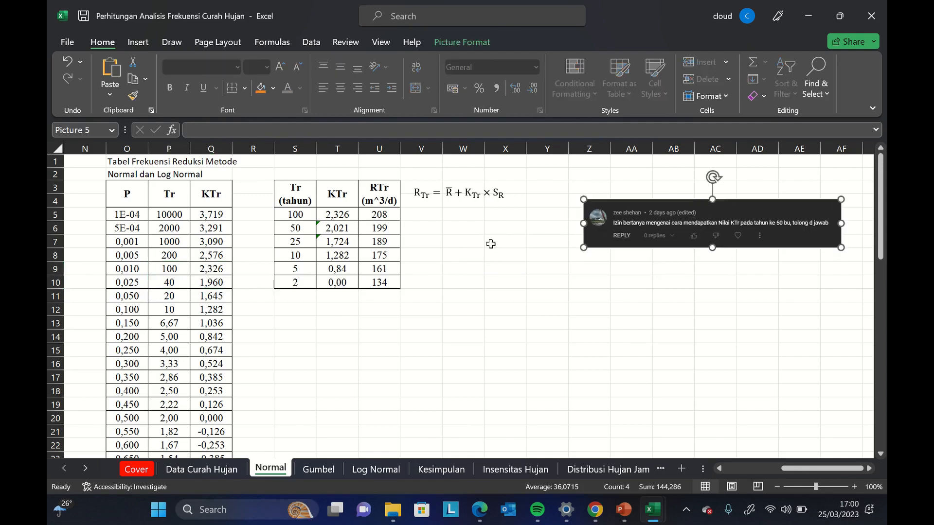
{"action": "left_click", "coordinate": [473, 253]}
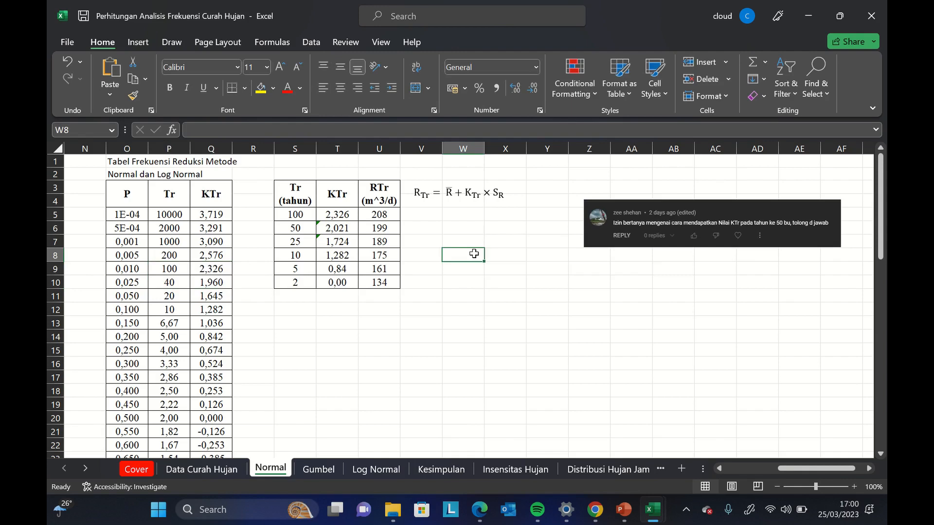
{"action": "type", "text": "1."}
{"action": "key", "text": "Caps_Lock"}
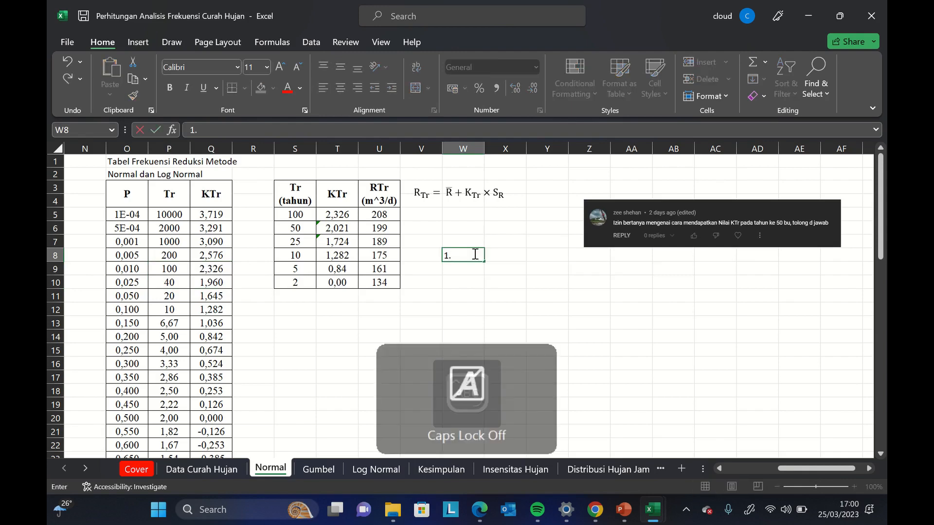
{"action": "key", "text": "Caps_Lock"}
{"action": "type", "text": "M"}
{"action": "key", "text": "Caps_Lock"}
{"action": "type", "text": "enggunkan"}
{"action": "key", "text": "Caps_Lock"}
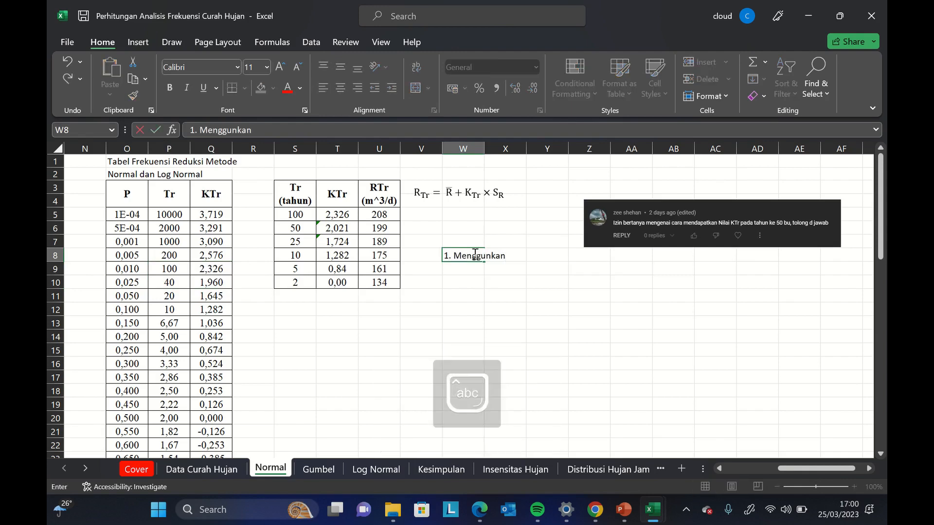
{"action": "type", "text": "E"}
{"action": "key", "text": "Caps_Lock"}
{"action": "type", "text": "cel"}
{"action": "key", "text": "Return"}
- Enter the second note "2. Menggunakan perbandingan segitiga" in W9
{"action": "type", "text": "2."}
{"action": "key", "text": "Caps_Lock"}
{"action": "type", "text": "M"}
{"action": "key", "text": "Caps_Lock"}
{"action": "type", "text": "en"}
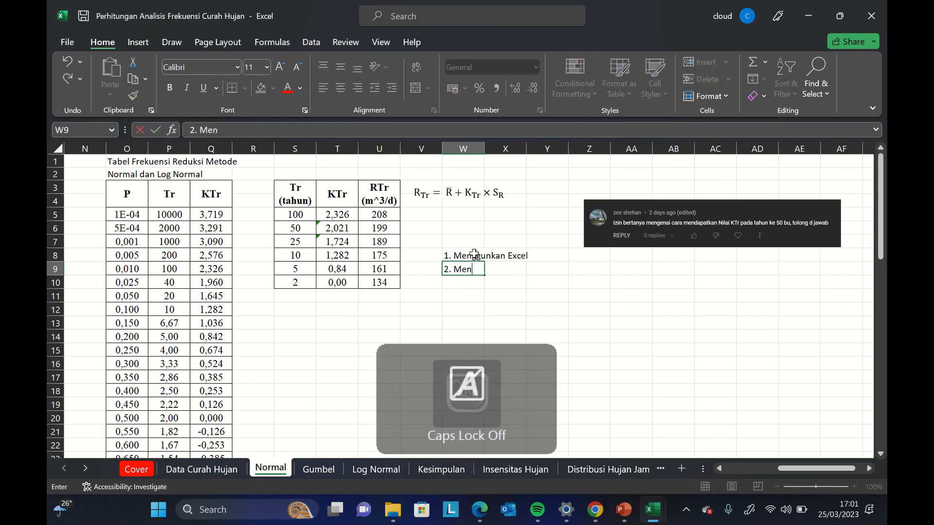
{"action": "type", "text": "ggunakan perban"}
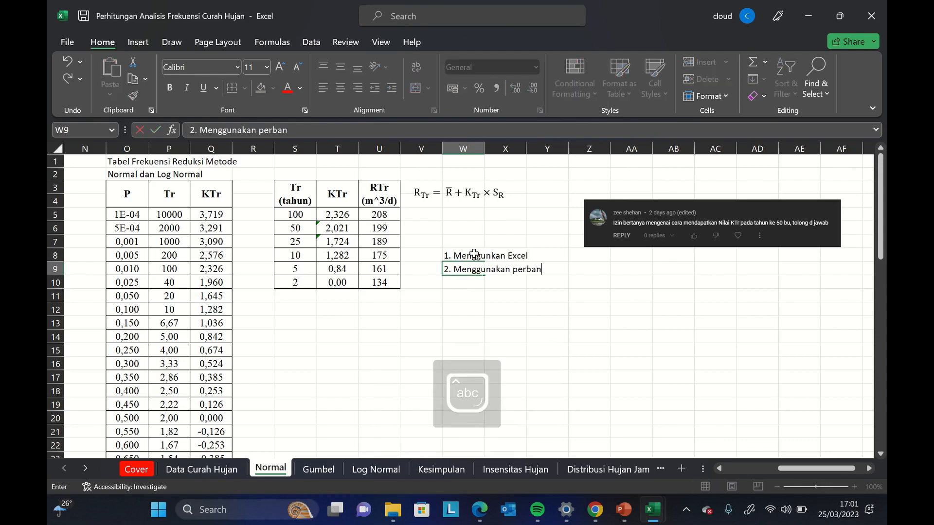
{"action": "type", "text": "dingan segi"}
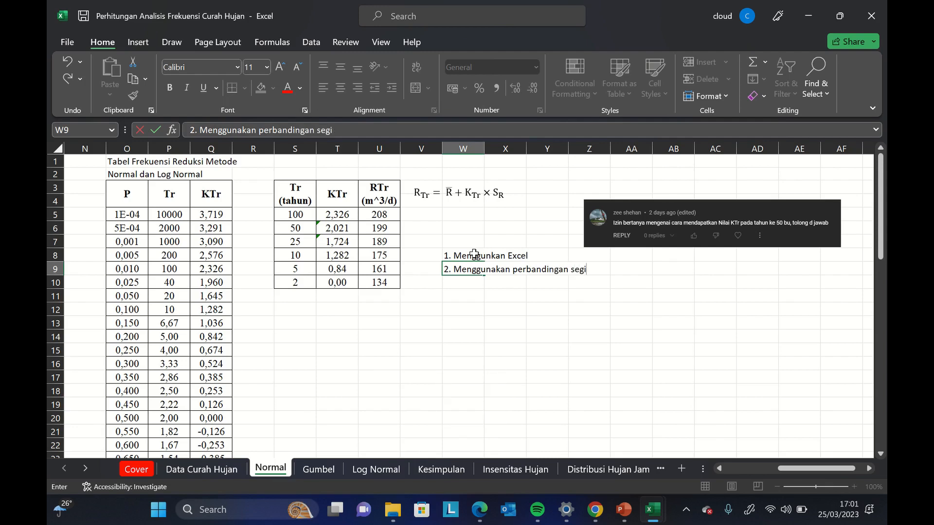
{"action": "type", "text": "tiga"}
{"action": "key", "text": "Return"}
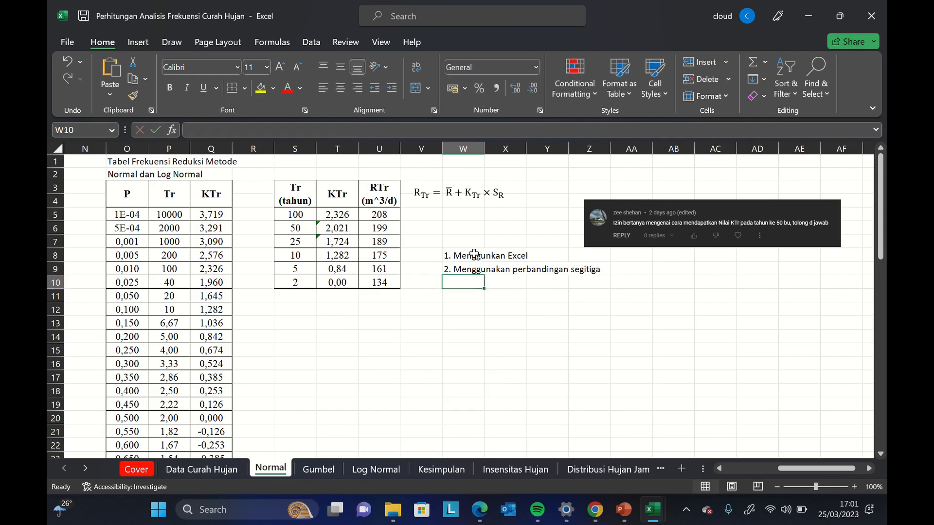
- Shift the comment picture up above row 8 and append "(rumus forecast)" to the note in W8
{"action": "left_click_drag", "start_coordinate": [652, 215], "coordinate": [640, 197]}
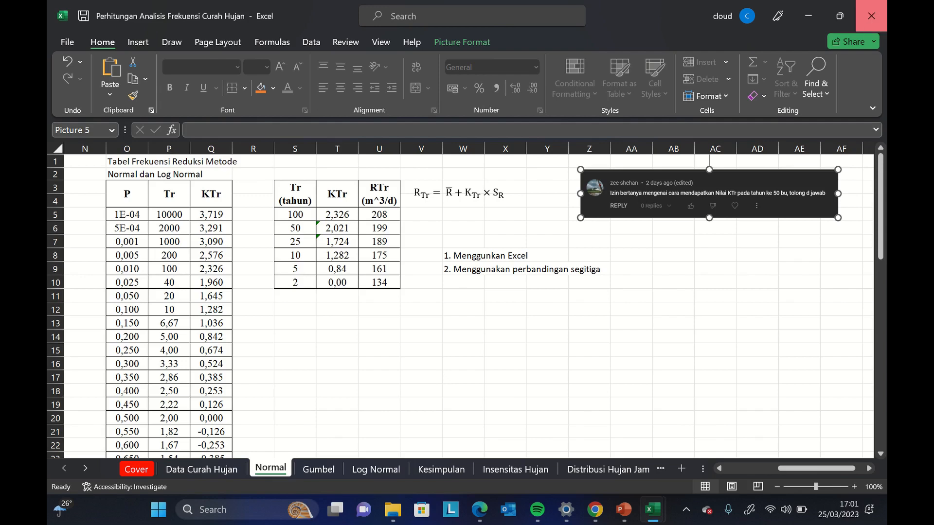
{"action": "left_click", "coordinate": [470, 256]}
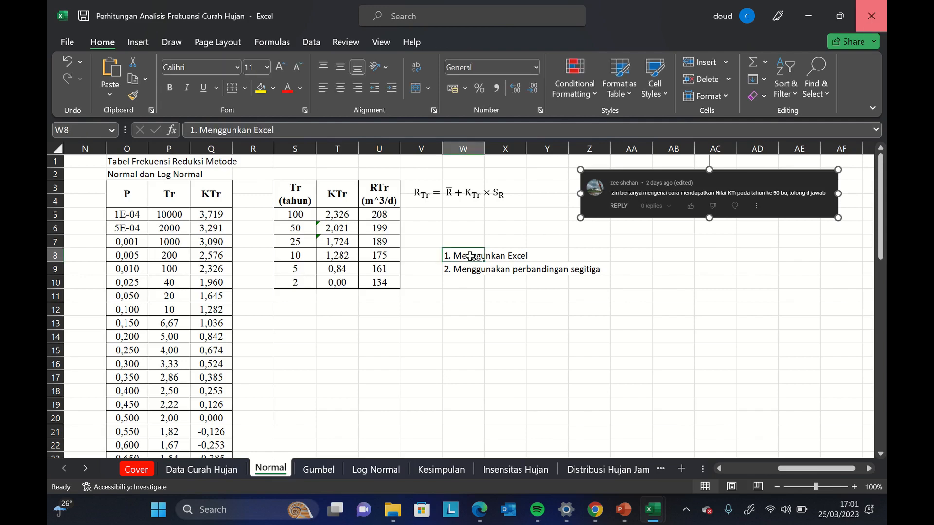
{"action": "left_click", "coordinate": [305, 129]}
{"action": "type", "text": "("}
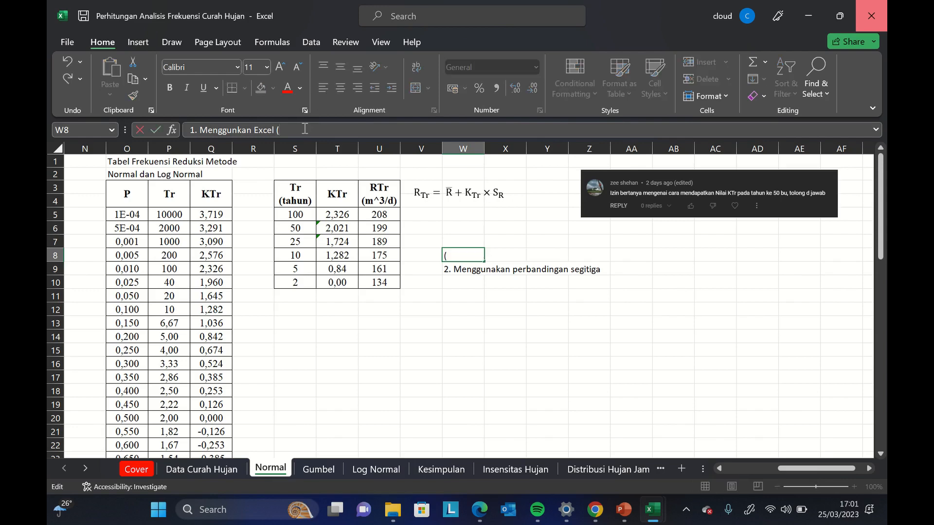
{"action": "type", "text": "rumus forecast)"}
{"action": "key", "text": "Tab"}
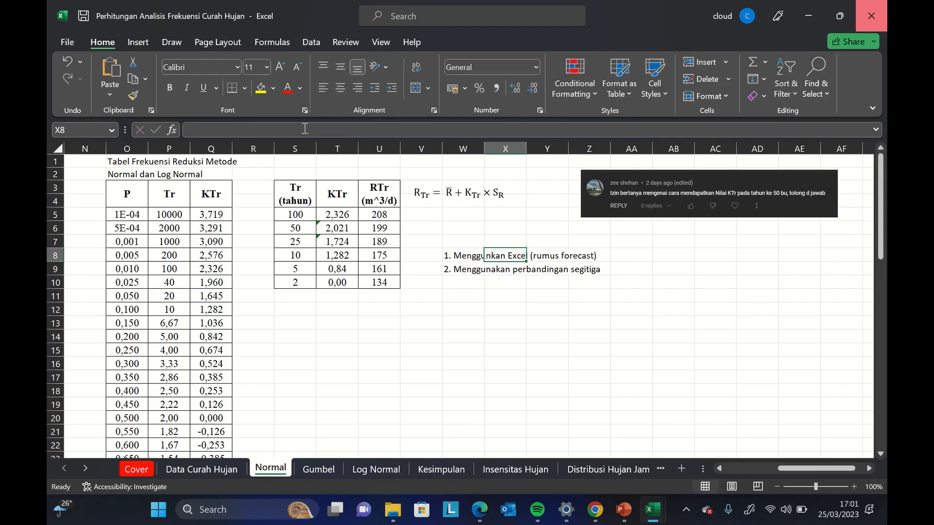
- Cut the 50-year KTr formula from T6 and paste it into V6
{"action": "key", "text": "Right"}
{"action": "key", "text": "Right"}
{"action": "key", "text": "Right"}
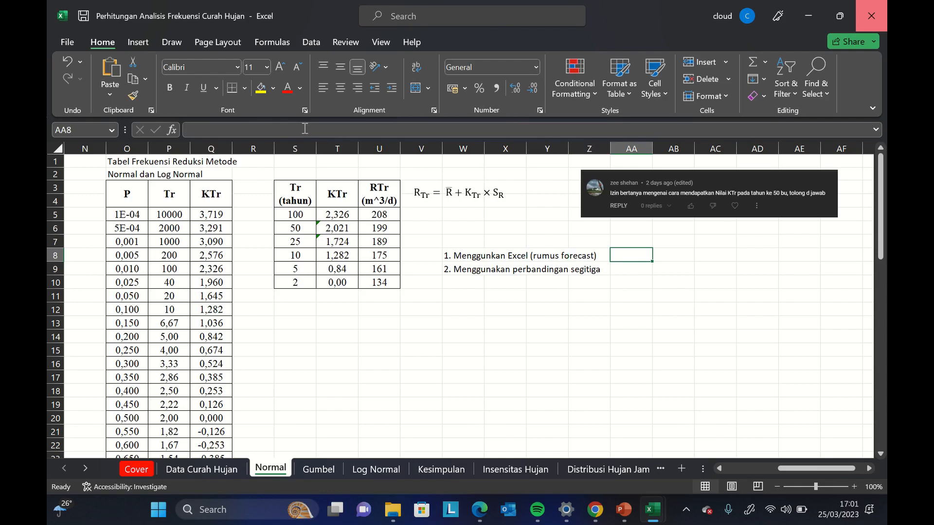
{"action": "key", "text": "Left"}
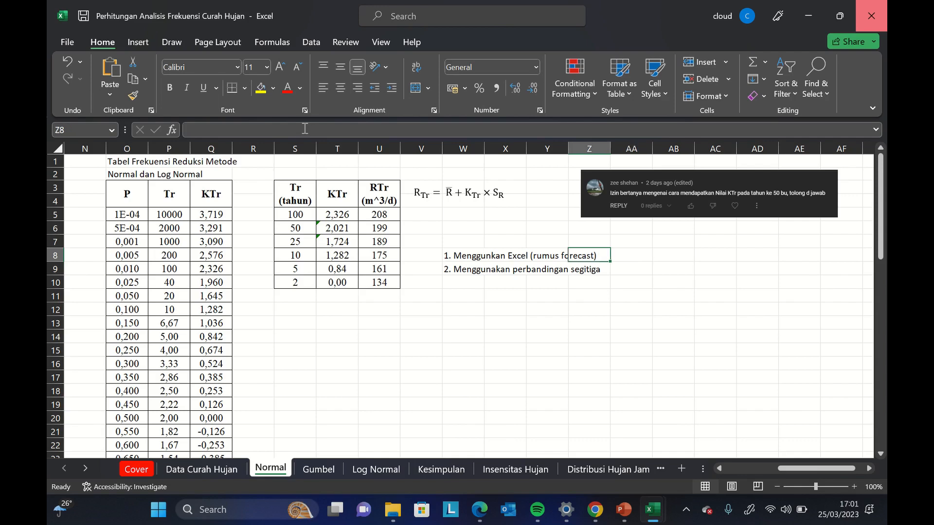
{"action": "key", "text": "Left"}
{"action": "key", "text": "Left"}
{"action": "key", "text": "Left"}
{"action": "key", "text": "Left"}
{"action": "key", "text": "Up"}
{"action": "key", "text": "Up"}
{"action": "key", "text": "Left"}
{"action": "key", "text": "Left"}
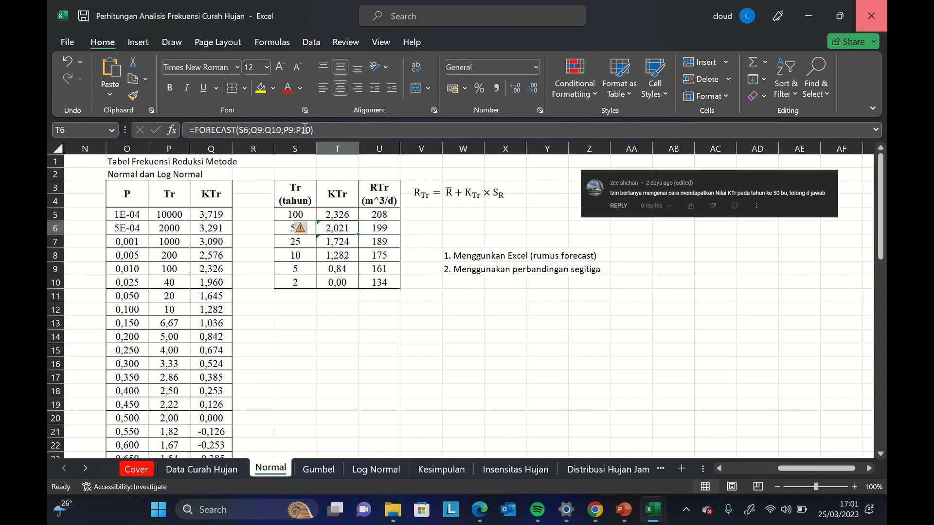
{"action": "key", "text": "ctrl+c"}
{"action": "key", "text": "Right"}
{"action": "key", "text": "Right"}
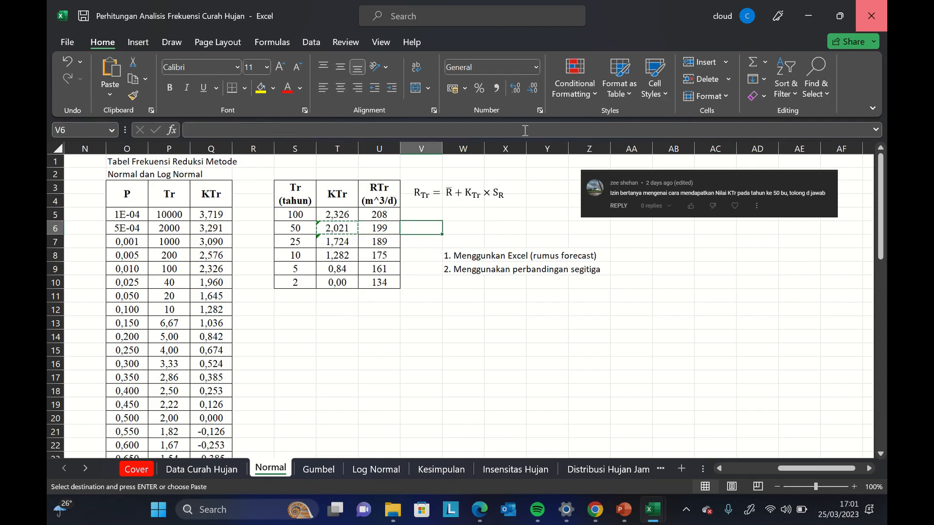
{"action": "right_click", "coordinate": [425, 228]}
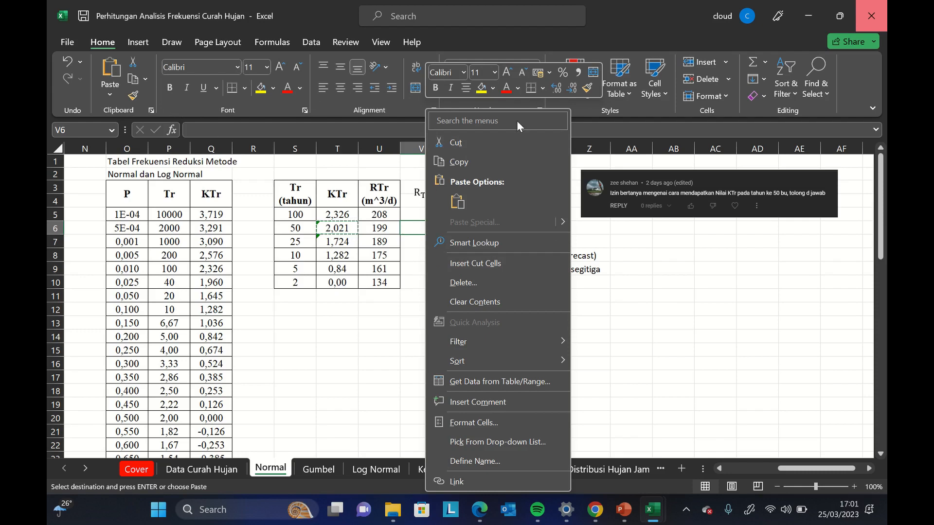
{"action": "left_click", "coordinate": [458, 201]}
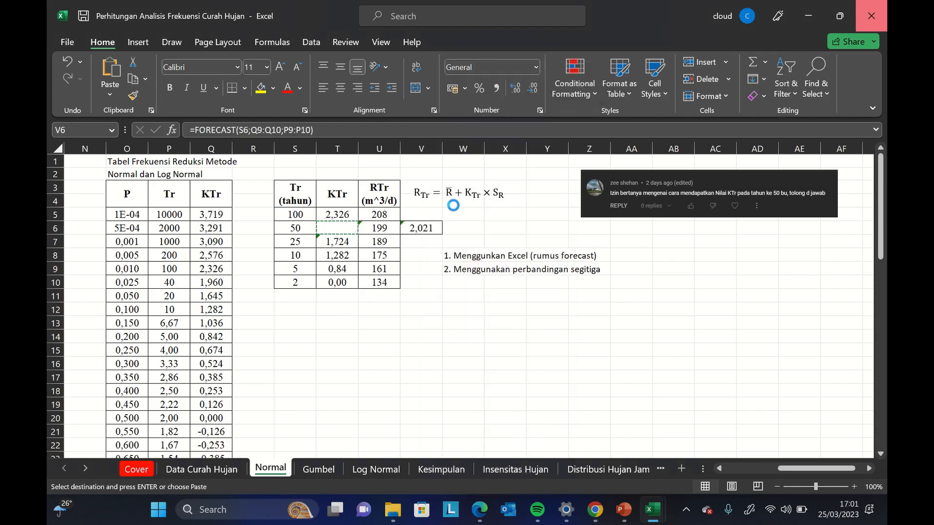
- Begin a FORECAST formula in the emptied T6 with S6 as the x value
{"action": "left_click", "coordinate": [351, 227]}
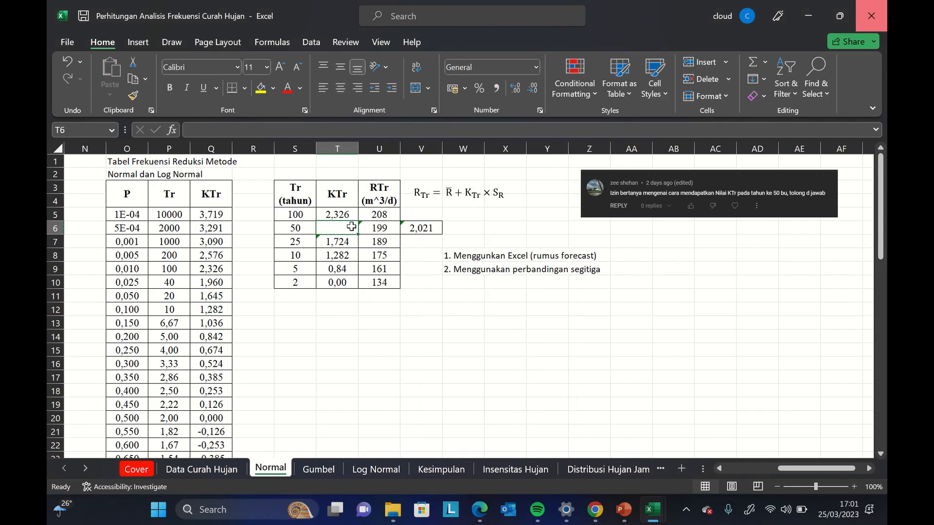
{"action": "type", "text": "=f"}
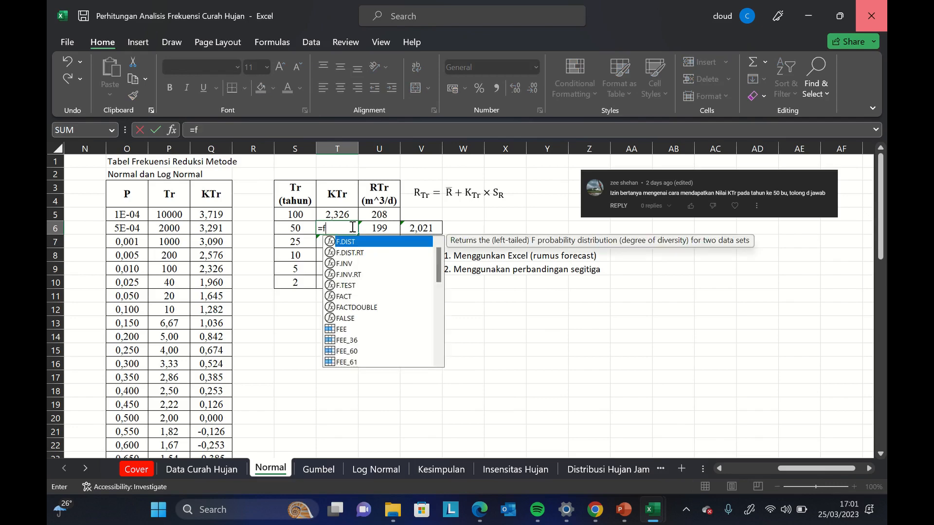
{"action": "type", "text": "orecas"}
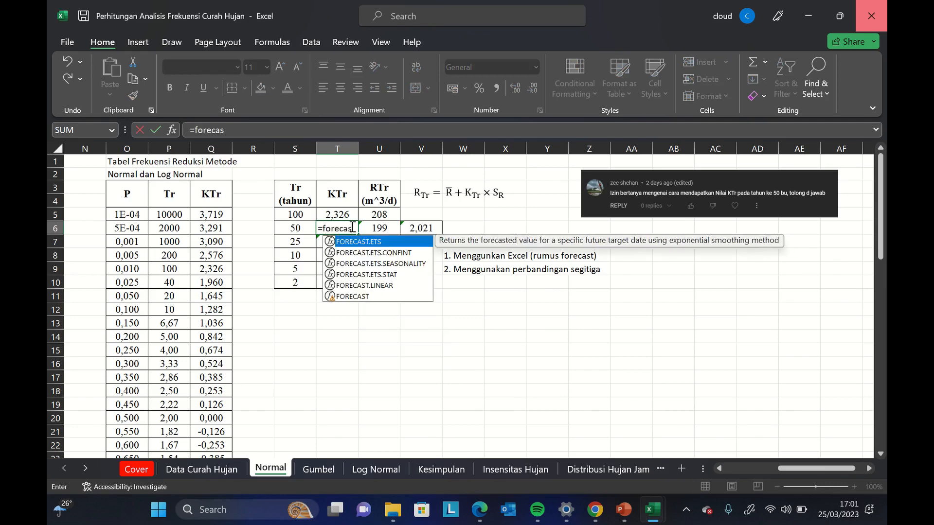
{"action": "type", "text": "t("}
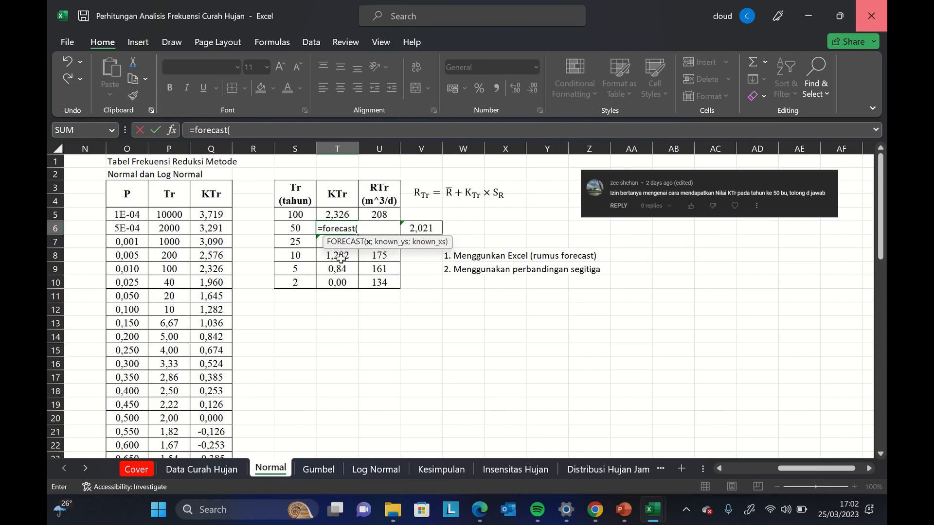
{"action": "left_click", "coordinate": [294, 229]}
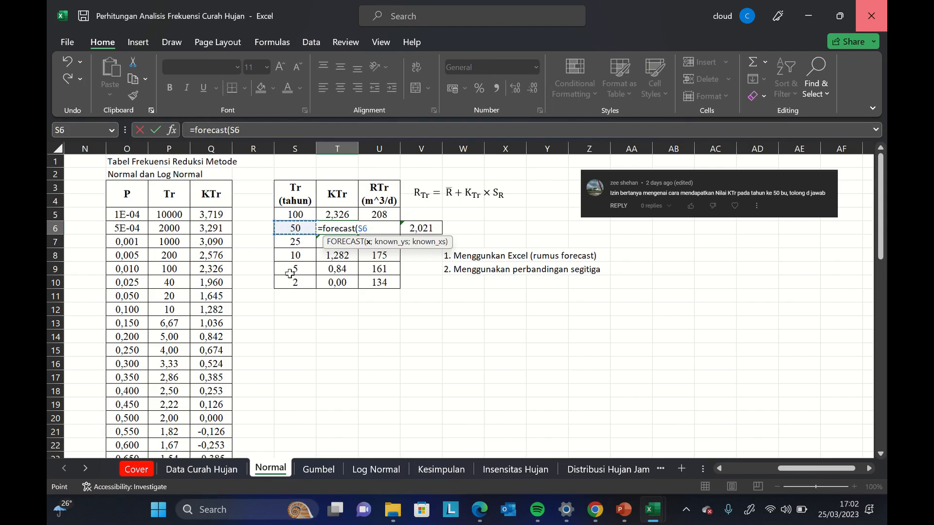
{"action": "type", "text": ";"}
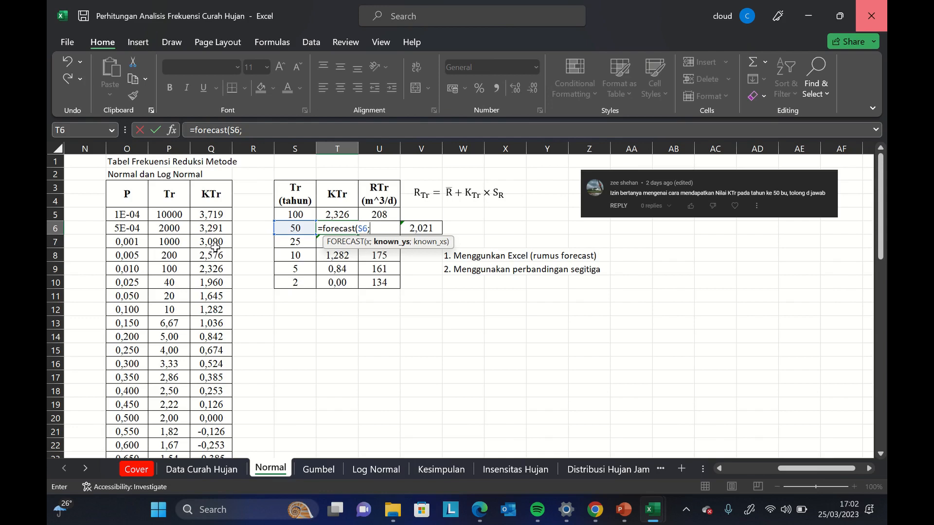
{"action": "left_click_drag", "start_coordinate": [215, 246], "coordinate": [217, 250]}
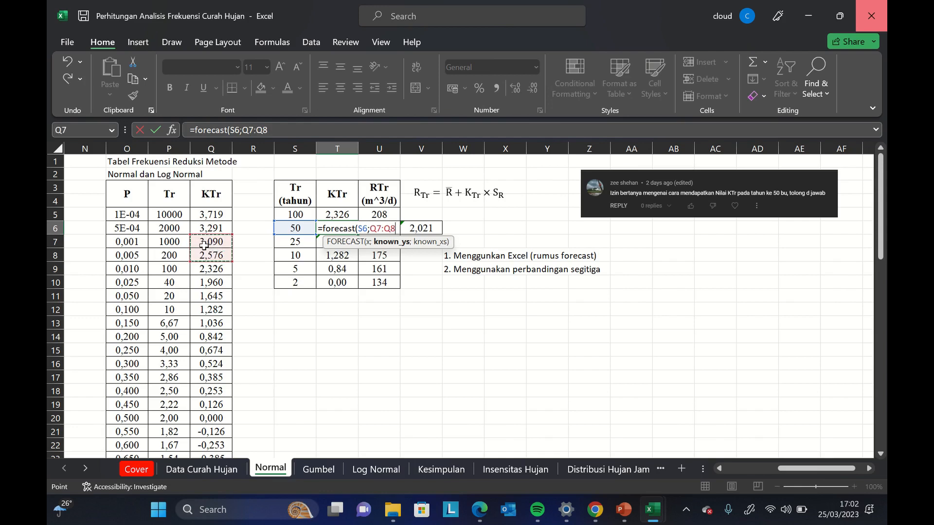
{"action": "type", "text": ";"}
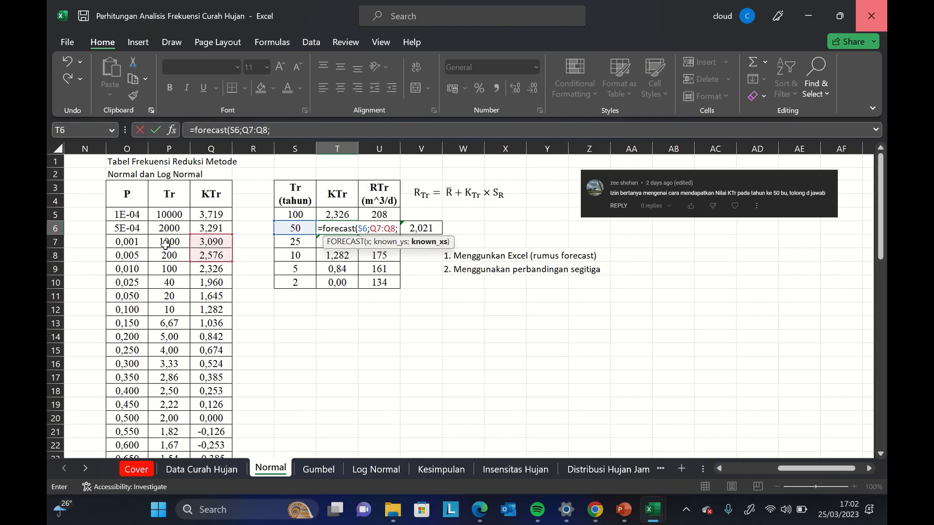
{"action": "left_click_drag", "start_coordinate": [166, 244], "coordinate": [167, 250]}
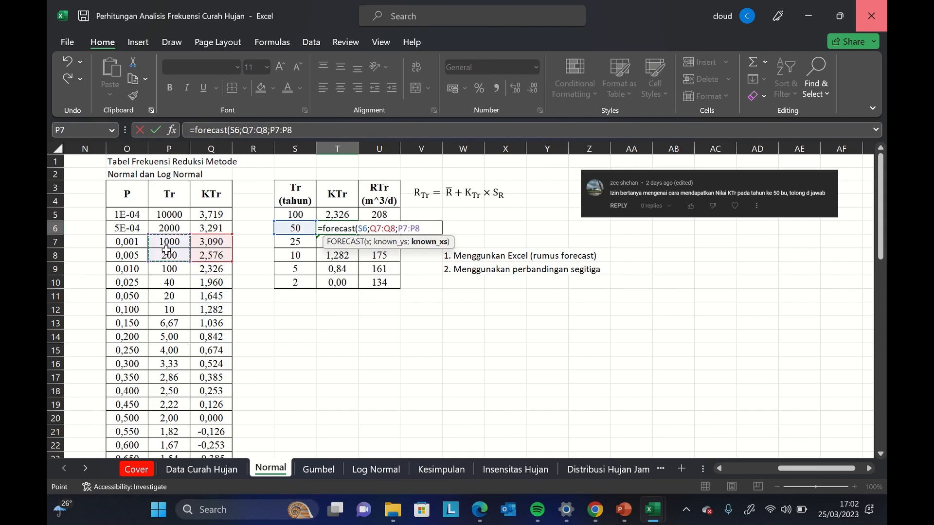
{"action": "key", "text": "BackSpace"}
{"action": "key", "text": "BackSpace"}
{"action": "key", "text": "BackSpace"}
{"action": "key", "text": "BackSpace"}
{"action": "key", "text": "BackSpace"}
{"action": "key", "text": "BackSpace"}
{"action": "key", "text": "BackSpace"}
{"action": "key", "text": "BackSpace"}
{"action": "key", "text": "BackSpace"}
{"action": "key", "text": "BackSpace"}
{"action": "key", "text": "BackSpace"}
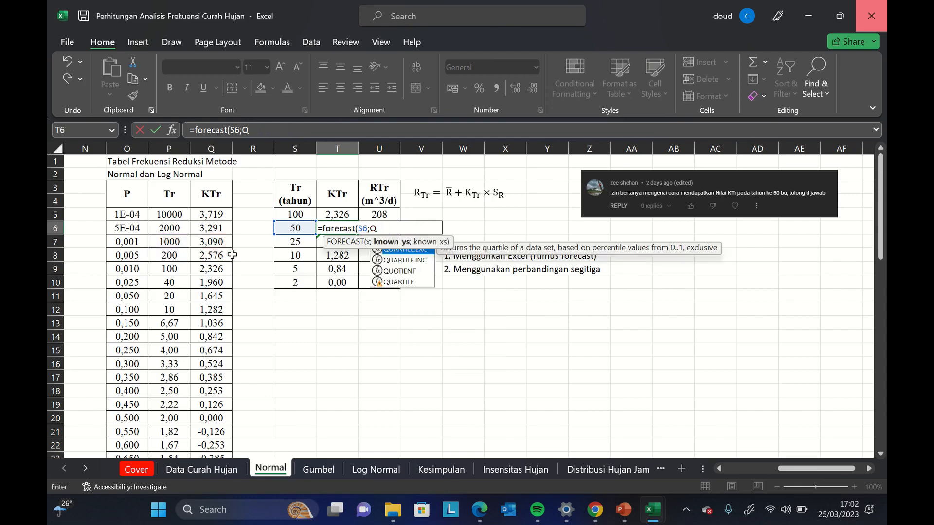
- Complete the FORECAST formula in T6 with Q9:Q10 as known ys and P9:P10 as known xs
{"action": "left_click_drag", "start_coordinate": [213, 267], "coordinate": [219, 281]}
{"action": "type", "text": ";"}
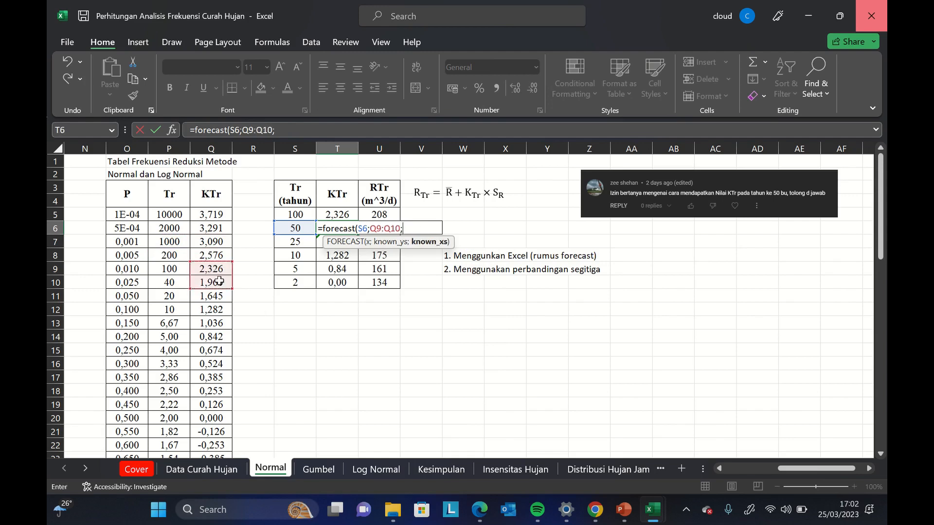
{"action": "left_click_drag", "start_coordinate": [176, 270], "coordinate": [179, 277]}
{"action": "type", "text": ")"}
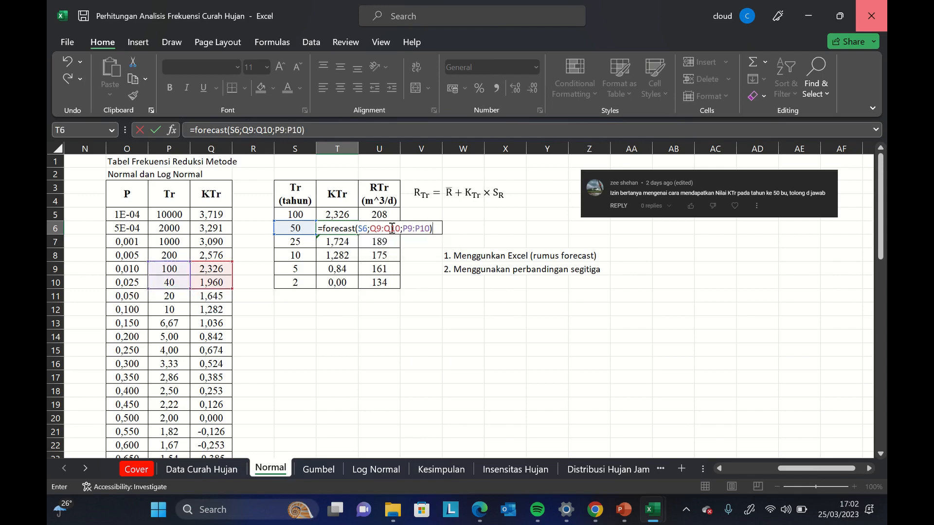
{"action": "key", "text": "BackSpace"}
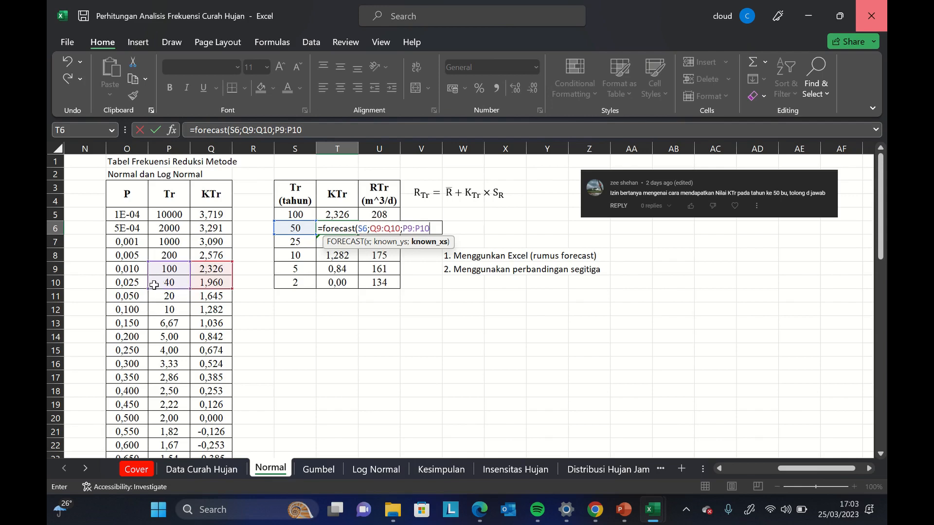
{"action": "type", "text": ")"}
{"action": "key", "text": "Return"}
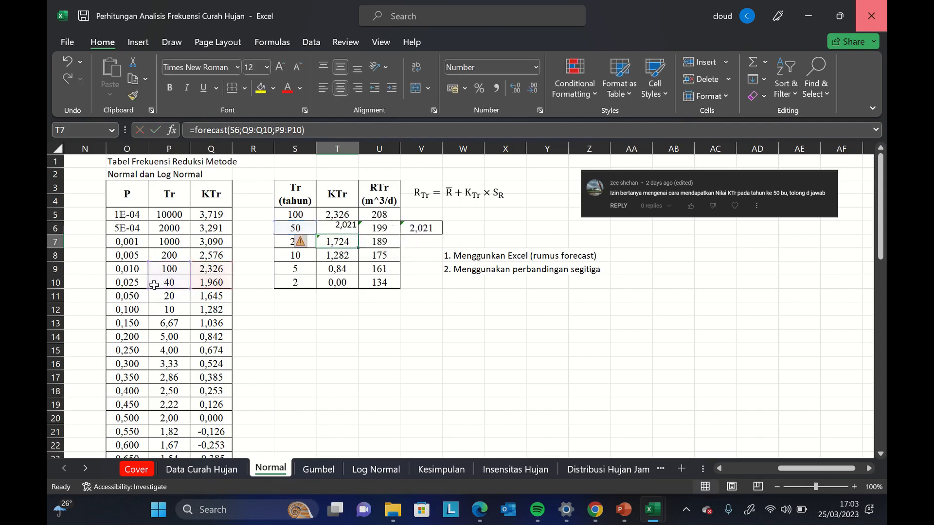
{"action": "left_click", "coordinate": [347, 228]}
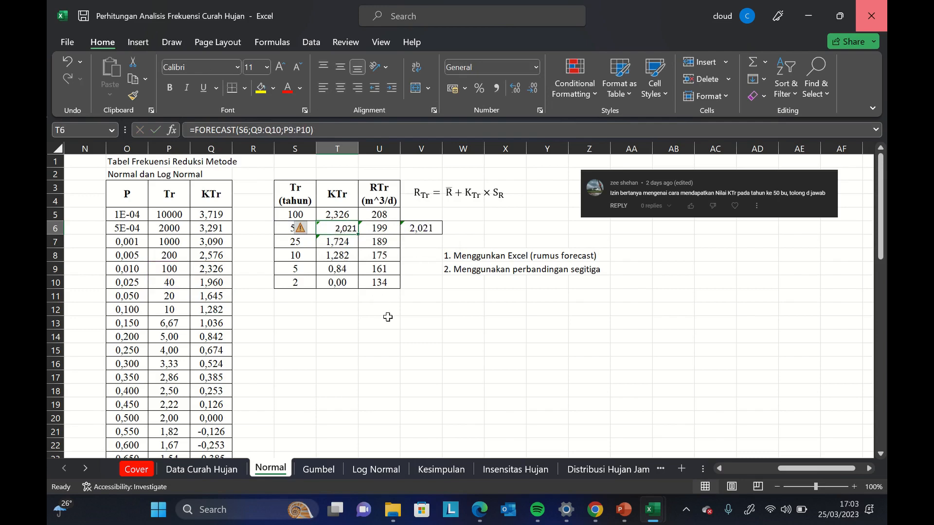
- Enter 30 as an extra return period in S12, below the Tr table
{"action": "left_click", "coordinate": [295, 319]}
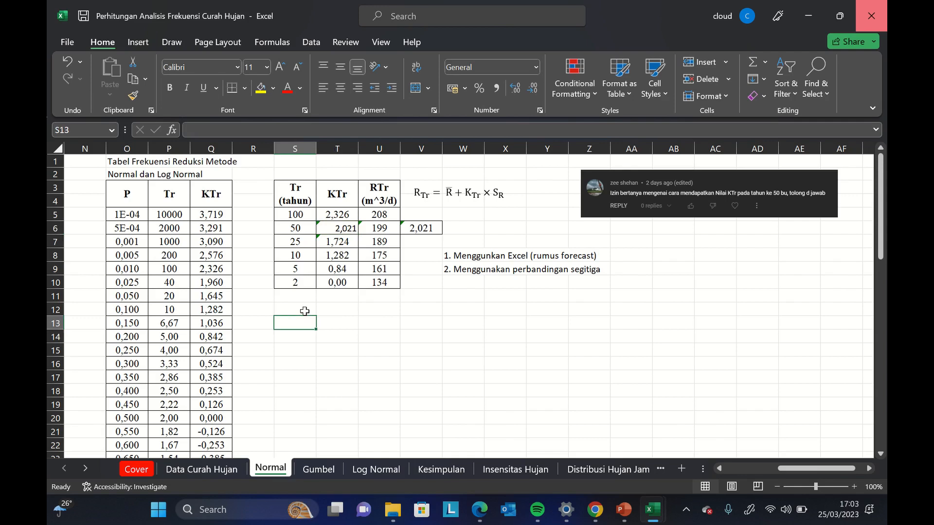
{"action": "left_click", "coordinate": [304, 311]}
{"action": "type", "text": "3"}
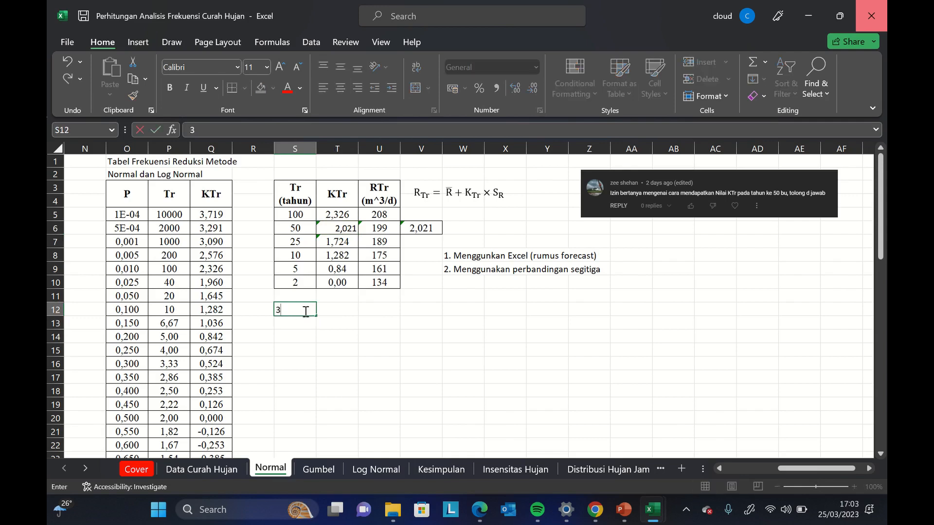
{"action": "key", "text": "BackSpace"}
{"action": "key", "text": "Caps_Lock"}
{"action": "type", "text": "T"}
{"action": "key", "text": "Caps_Lock"}
{"action": "type", "text": "r"}
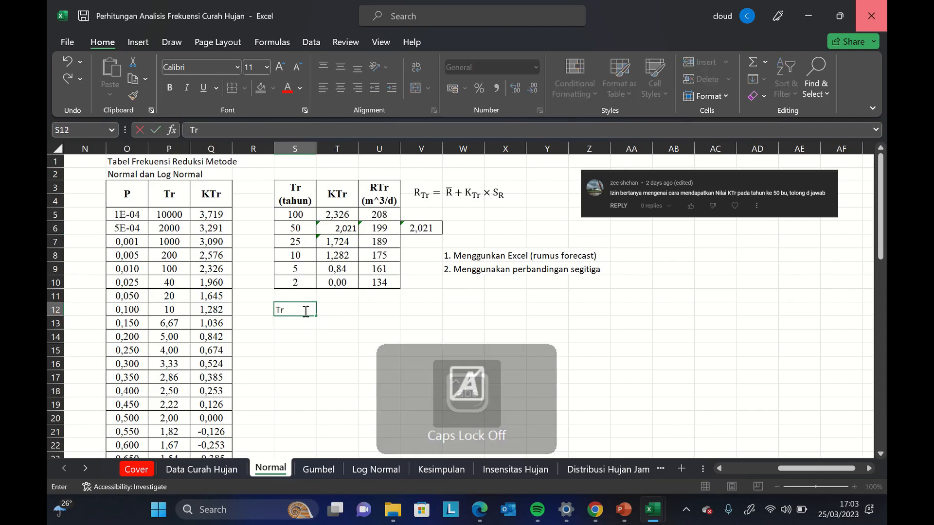
{"action": "key", "text": "BackSpace"}
{"action": "key", "text": "BackSpace"}
{"action": "type", "text": "30"}
{"action": "key", "text": "Tab"}
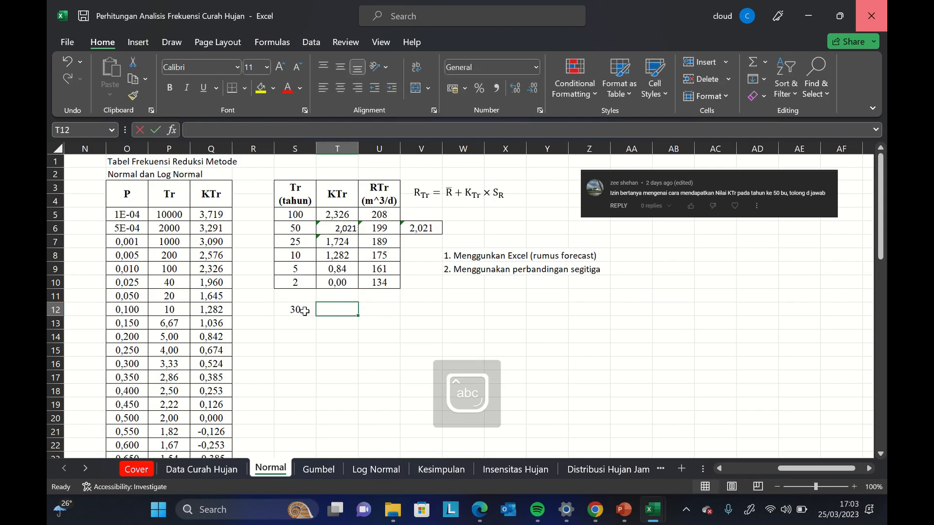
- Enter a FORECAST formula in T12 with S12 as x, Q10:Q11 as known ys and P10:P11 as known xs
{"action": "type", "text": "=for"}
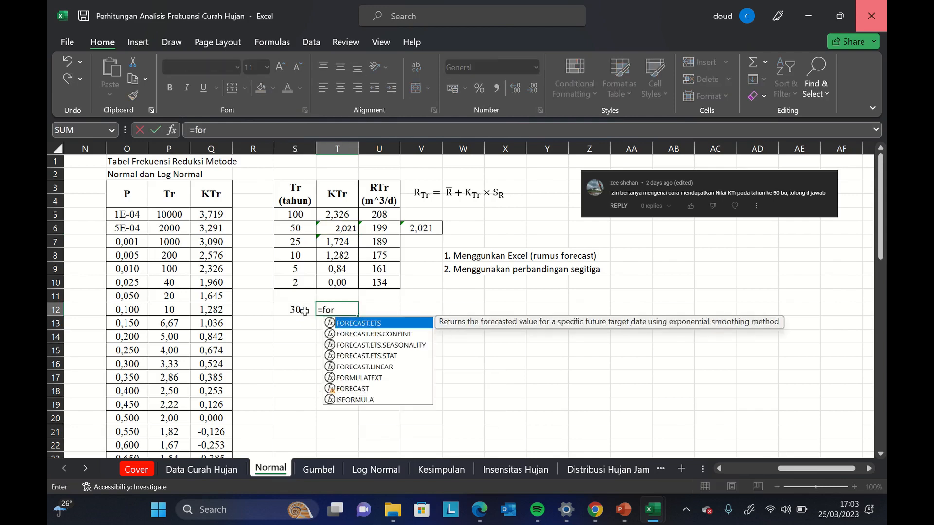
{"action": "type", "text": "ecast("}
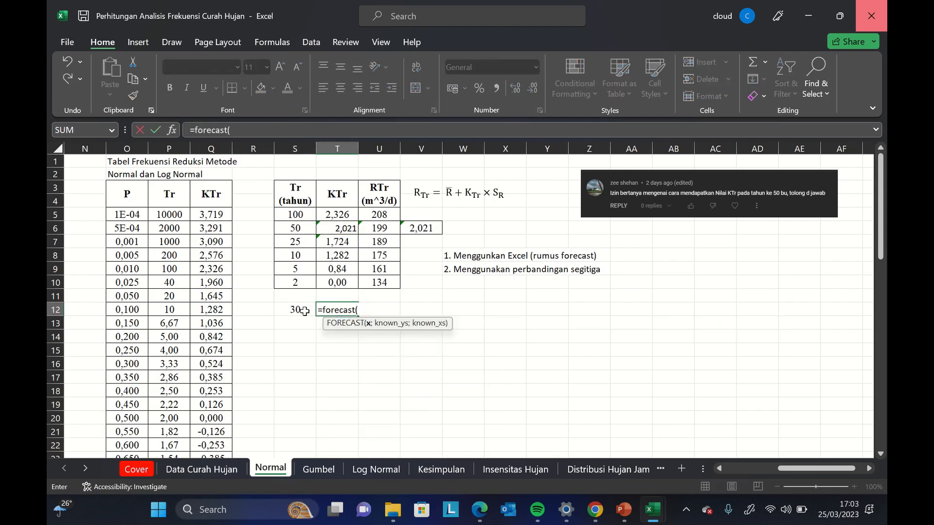
{"action": "left_click", "coordinate": [304, 312]}
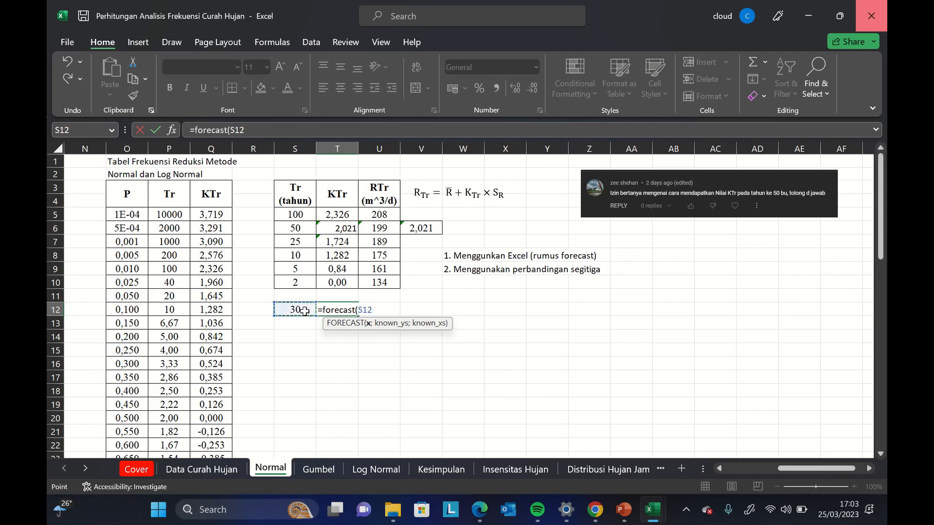
{"action": "type", "text": ";"}
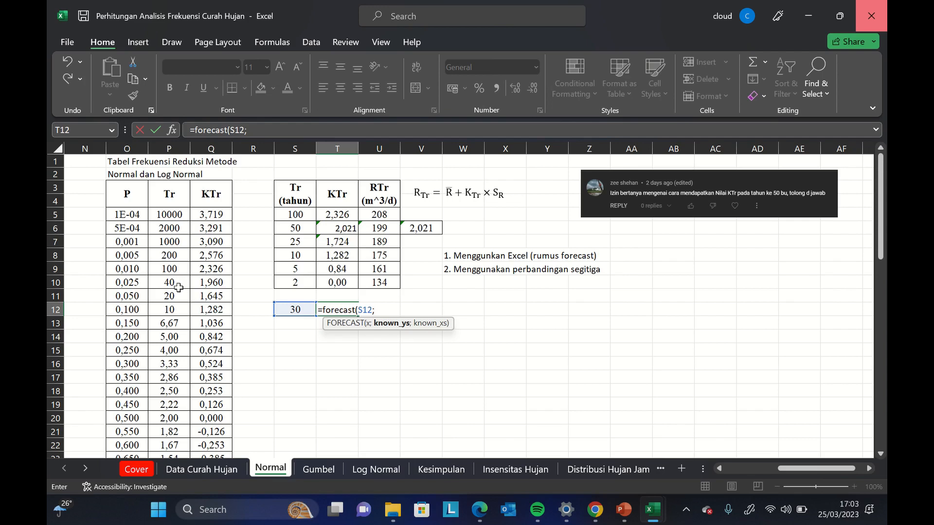
{"action": "left_click_drag", "start_coordinate": [215, 281], "coordinate": [218, 290]}
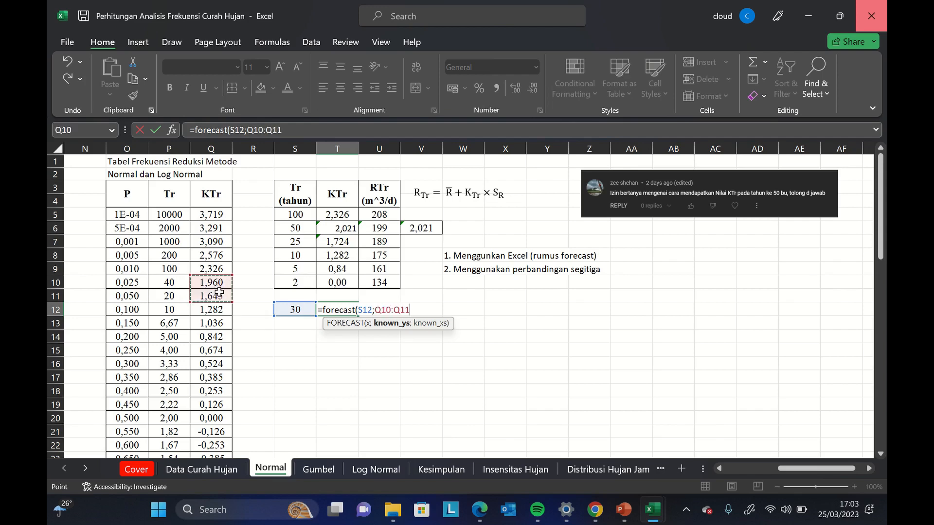
{"action": "type", "text": ";"}
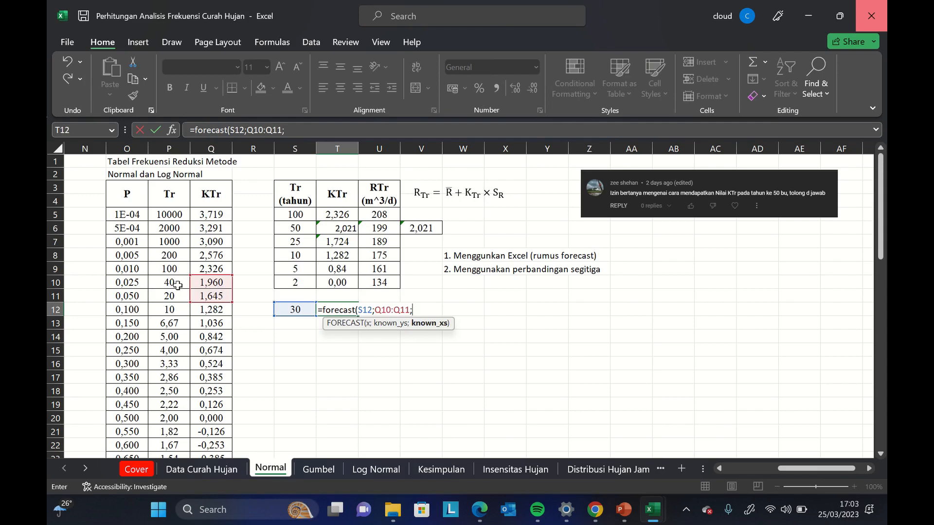
{"action": "left_click_drag", "start_coordinate": [176, 284], "coordinate": [180, 291]}
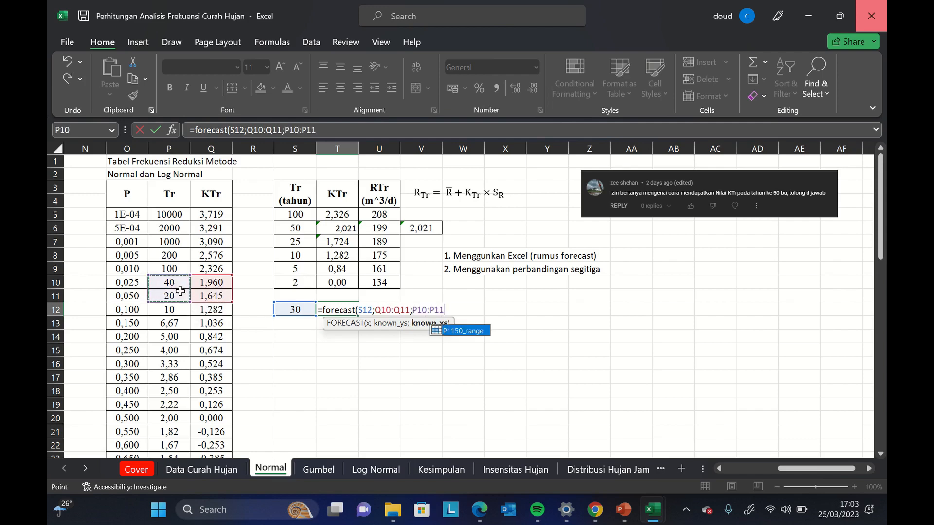
{"action": "type", "text": ")"}
{"action": "key", "text": "Return"}
{"action": "key", "text": "Right"}
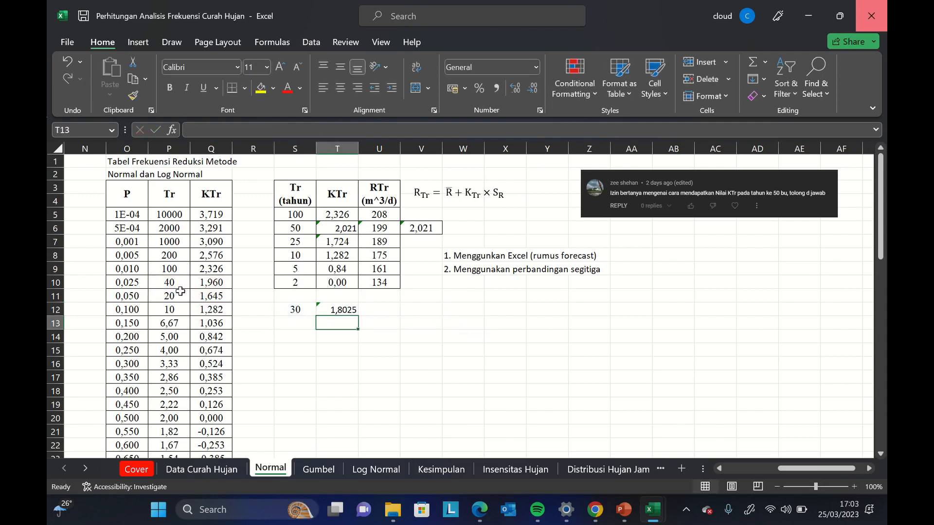
{"action": "key", "text": "Up"}
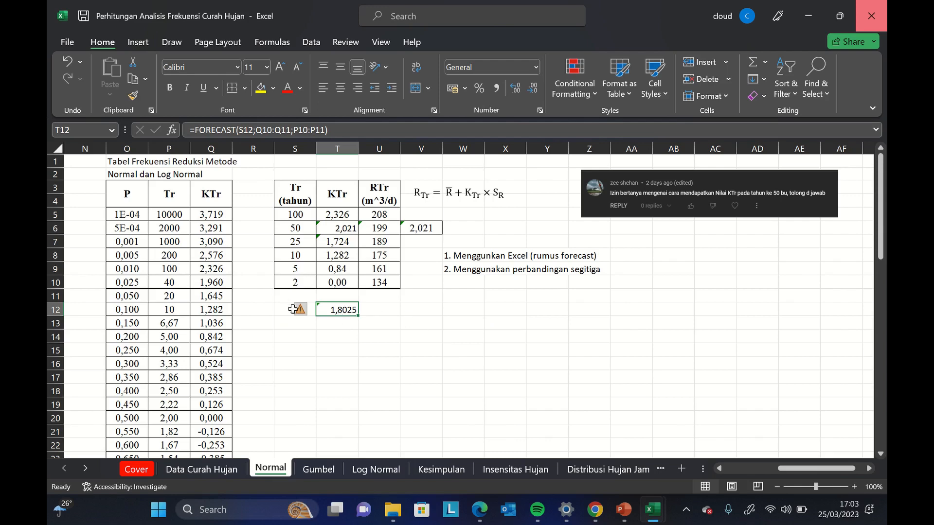
{"action": "key", "text": "Left"}
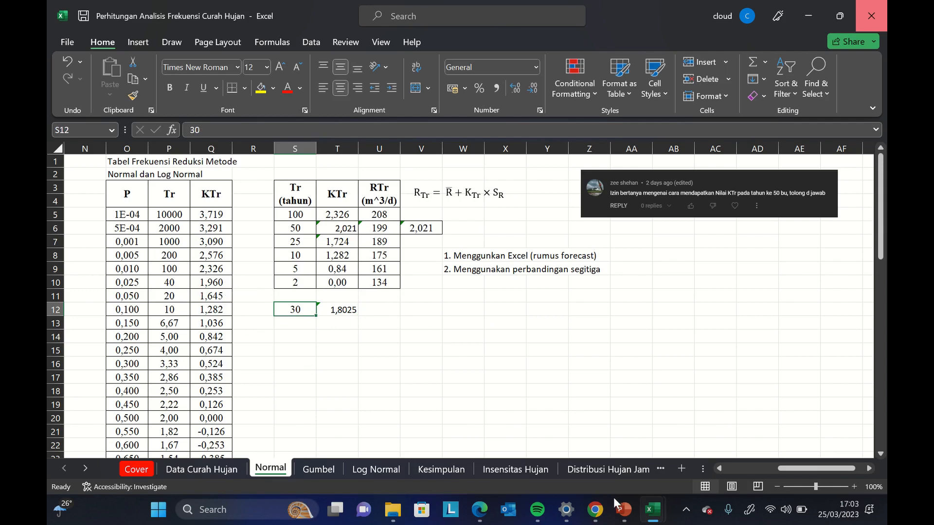
- Switch to the blank PowerPoint presentation and tile it side by side with the rainfall frequency workbook
{"action": "mouse_move", "coordinate": [624, 522]}
{"action": "left_click", "coordinate": [626, 450]}
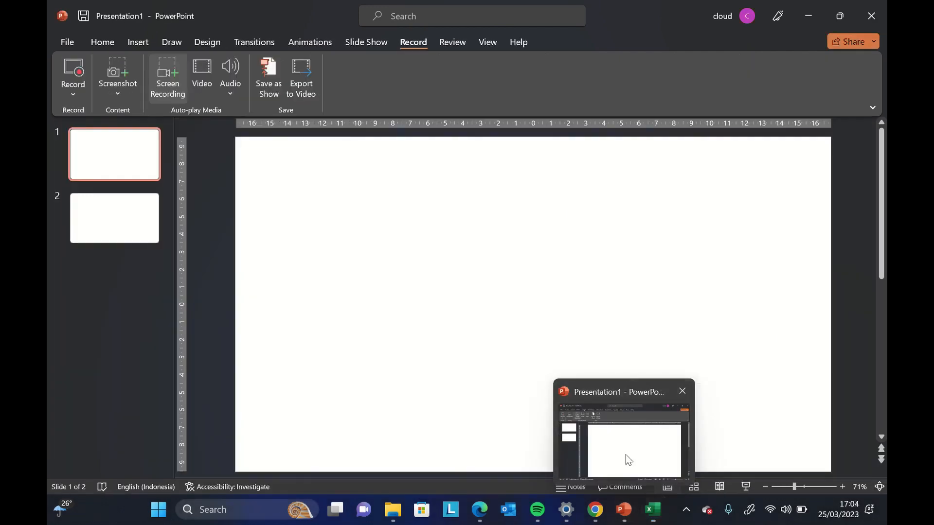
{"action": "key", "text": "super+Left"}
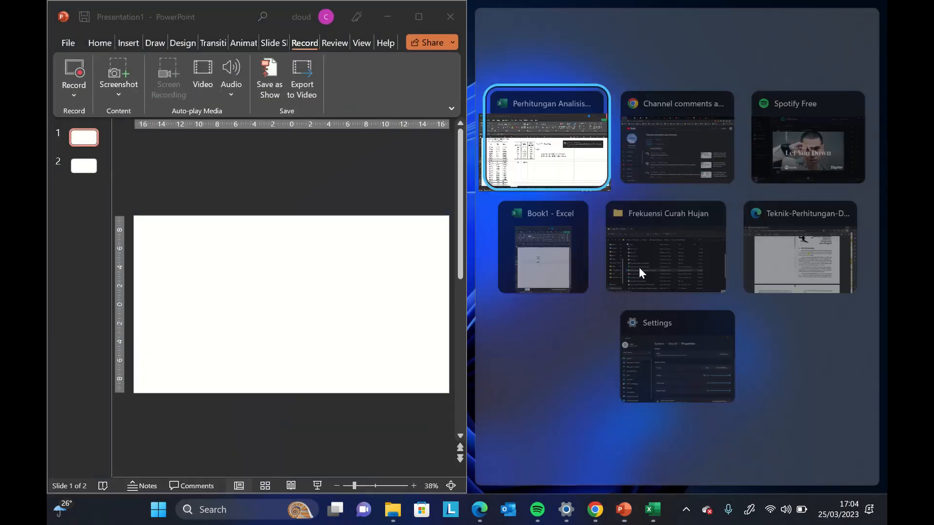
{"action": "left_click", "coordinate": [573, 162]}
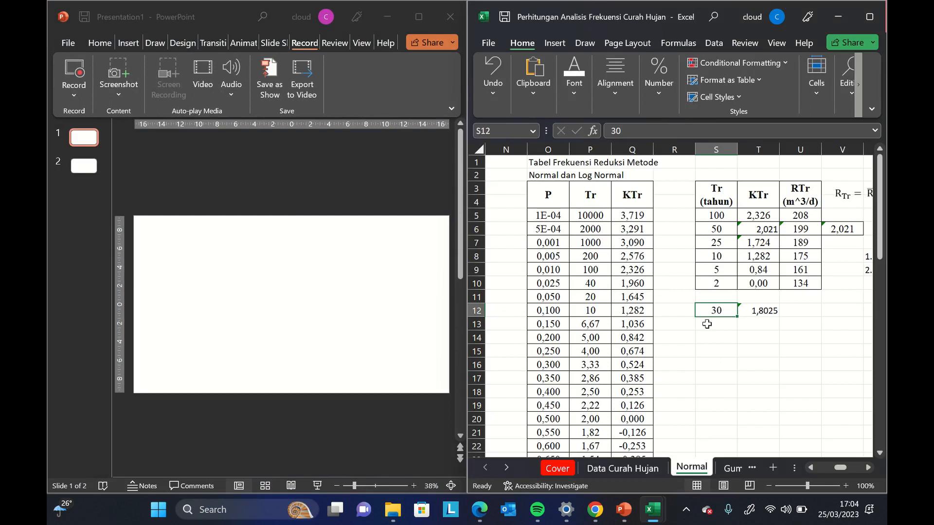
{"action": "key", "text": "Right"}
{"action": "key", "text": "Right"}
{"action": "key", "text": "Right"}
{"action": "key", "text": "Right"}
{"action": "key", "text": "Right"}
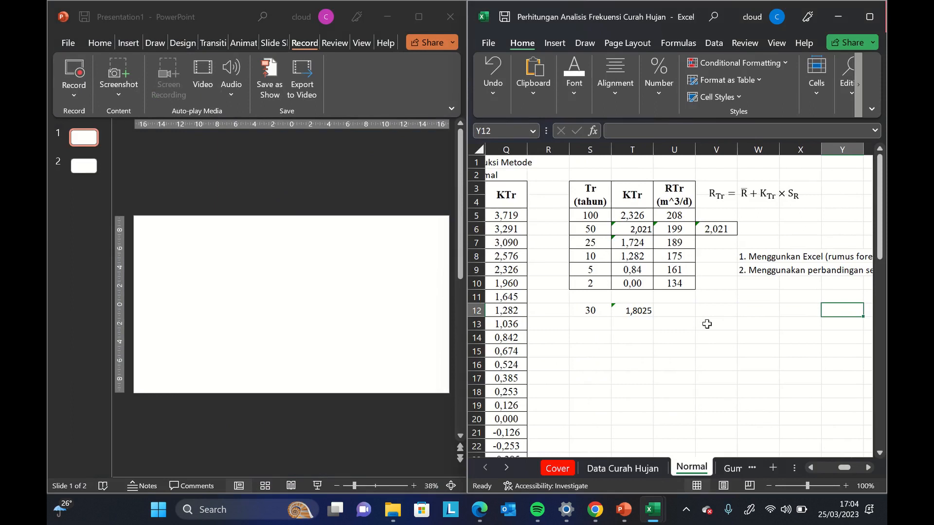
- Sketch a red right triangle about 7 cm wide and 5 cm high near the upper left corner of slide 1
{"action": "left_click", "coordinate": [366, 483]}
{"action": "left_click", "coordinate": [369, 485]}
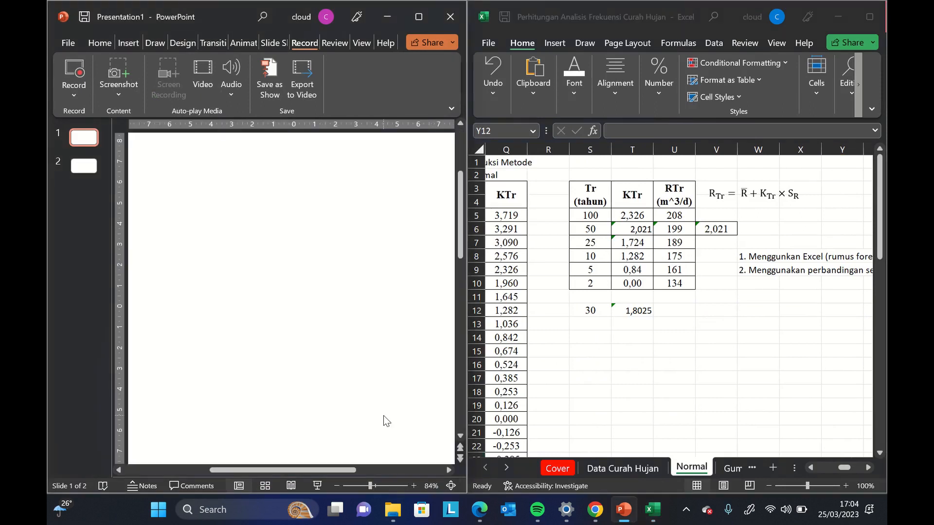
{"action": "scroll", "coordinate": [383, 415], "scroll_direction": "down", "scroll_amount": 5}
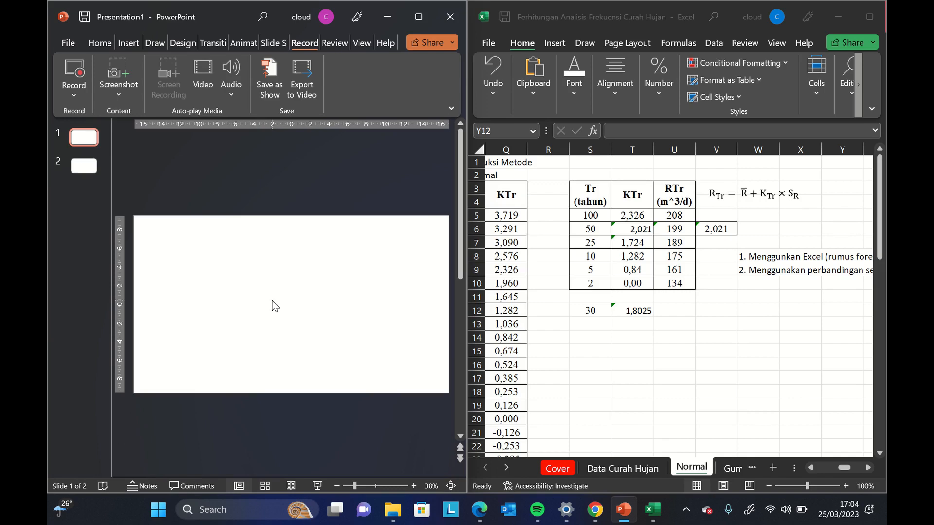
{"action": "left_click_drag", "start_coordinate": [156, 268], "coordinate": [216, 265]}
{"action": "key", "text": "ctrl+z"}
{"action": "left_click_drag", "start_coordinate": [215, 225], "coordinate": [212, 261]}
{"action": "key", "text": "ctrl+z"}
{"action": "left_click_drag", "start_coordinate": [219, 224], "coordinate": [218, 266]}
{"action": "left_click_drag", "start_coordinate": [218, 223], "coordinate": [152, 267]}
- Handwrite 40 and 1,96 at the triangle's sharp left corner, 100 below its right corner and 2,326 at its apex, using the workbook's Tr and KTr columns
{"action": "left_click", "coordinate": [655, 301]}
{"action": "left_click", "coordinate": [562, 279]}
{"action": "key", "text": "Left"}
{"action": "key", "text": "Left"}
{"action": "key", "text": "Left"}
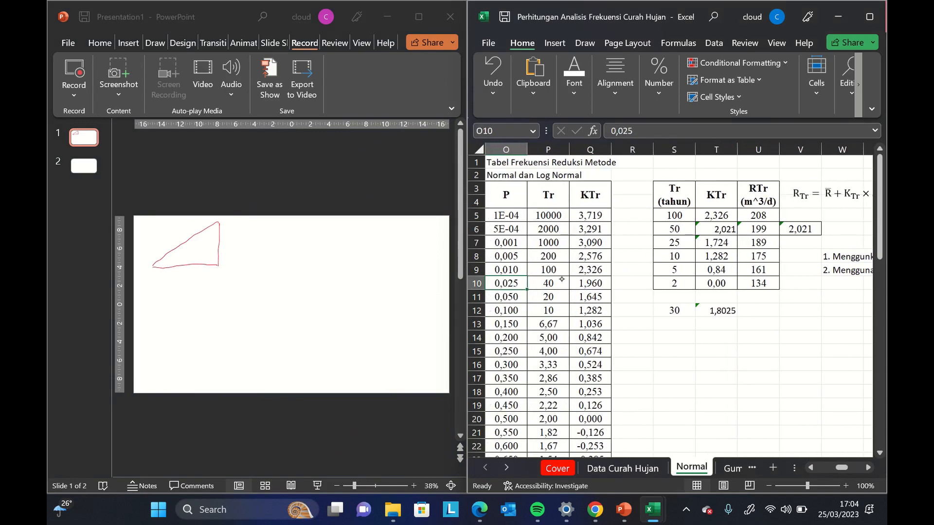
{"action": "mouse_move", "coordinate": [150, 274]}
{"action": "left_mouse_down"}
{"action": "mouse_move", "coordinate": [154, 282]}
{"action": "mouse_move", "coordinate": [163, 275]}
{"action": "left_mouse_up"}
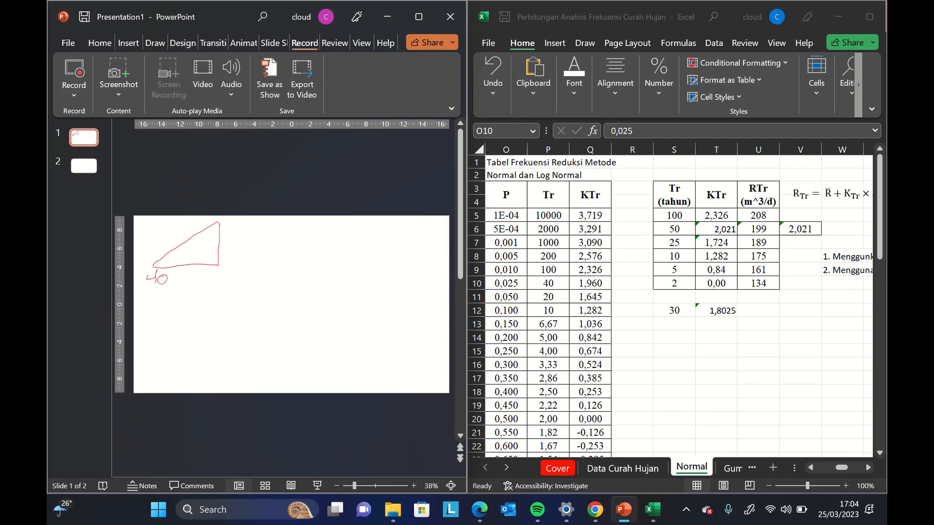
{"action": "mouse_move", "coordinate": [138, 253]}
{"action": "left_mouse_down"}
{"action": "mouse_move", "coordinate": [146, 262]}
{"action": "mouse_move", "coordinate": [159, 249]}
{"action": "left_mouse_up"}
{"action": "left_click_drag", "start_coordinate": [210, 272], "coordinate": [229, 270]}
{"action": "left_click_drag", "start_coordinate": [226, 223], "coordinate": [254, 233]}
{"action": "left_click_drag", "start_coordinate": [264, 222], "coordinate": [278, 225]}
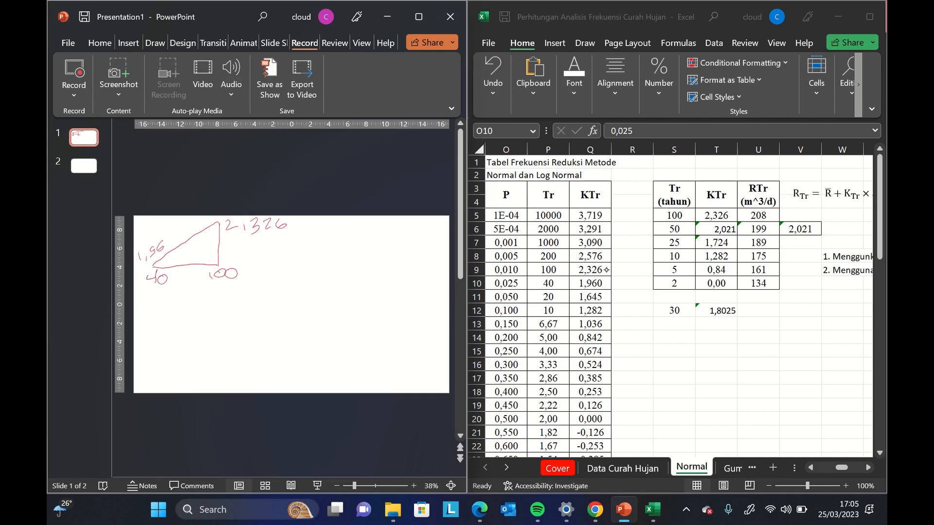
- Mark 50 on the triangle's base, add dashed lines for the inner triangle and write x beside the vertical side
{"action": "mouse_move", "coordinate": [178, 271]}
{"action": "left_mouse_down"}
{"action": "mouse_move", "coordinate": [177, 280]}
{"action": "mouse_move", "coordinate": [193, 267]}
{"action": "mouse_move", "coordinate": [184, 246]}
{"action": "mouse_move", "coordinate": [198, 243]}
{"action": "left_mouse_up"}
{"action": "left_click_drag", "start_coordinate": [203, 245], "coordinate": [234, 249]}
- Circle the x beside the red triangle's vertical side with the pen in dark blue
{"action": "left_click", "coordinate": [279, 43]}
{"action": "left_click", "coordinate": [241, 43]}
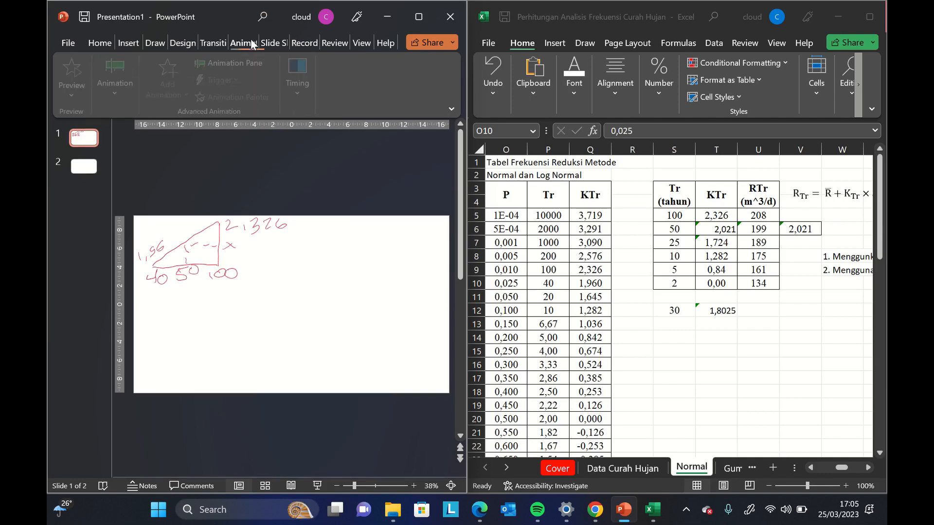
{"action": "left_click", "coordinate": [224, 43]}
{"action": "left_click", "coordinate": [158, 43]}
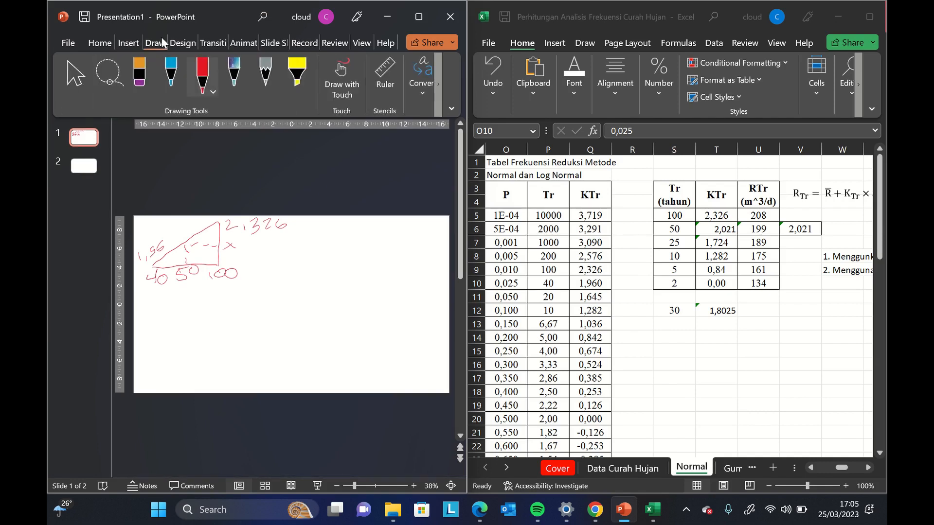
{"action": "left_click", "coordinate": [203, 74]}
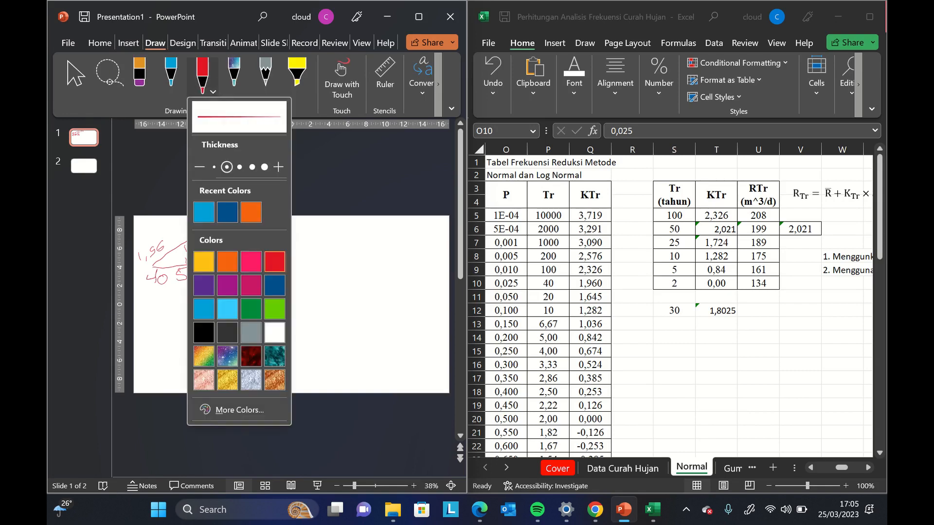
{"action": "left_click", "coordinate": [227, 213]}
{"action": "left_click", "coordinate": [346, 287]}
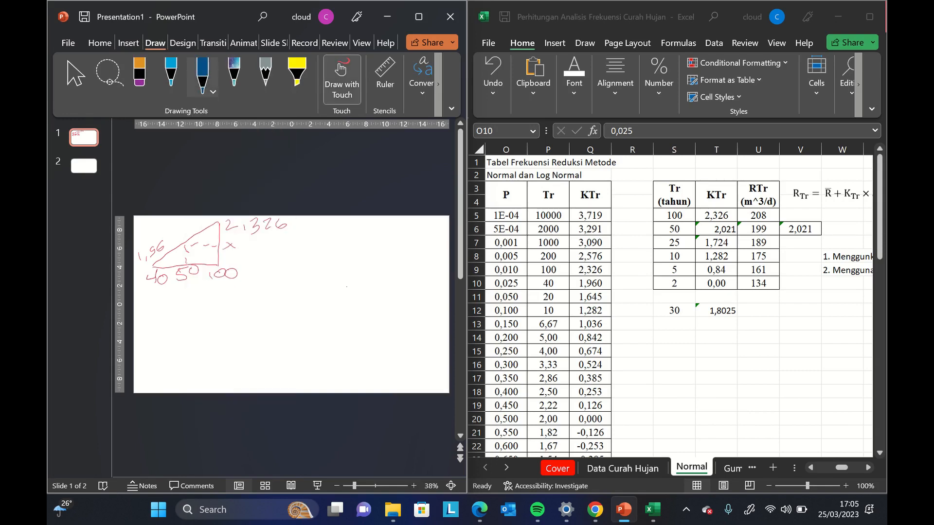
{"action": "key", "text": "ctrl+z"}
{"action": "key", "text": "ctrl+y"}
{"action": "left_click", "coordinate": [213, 92]}
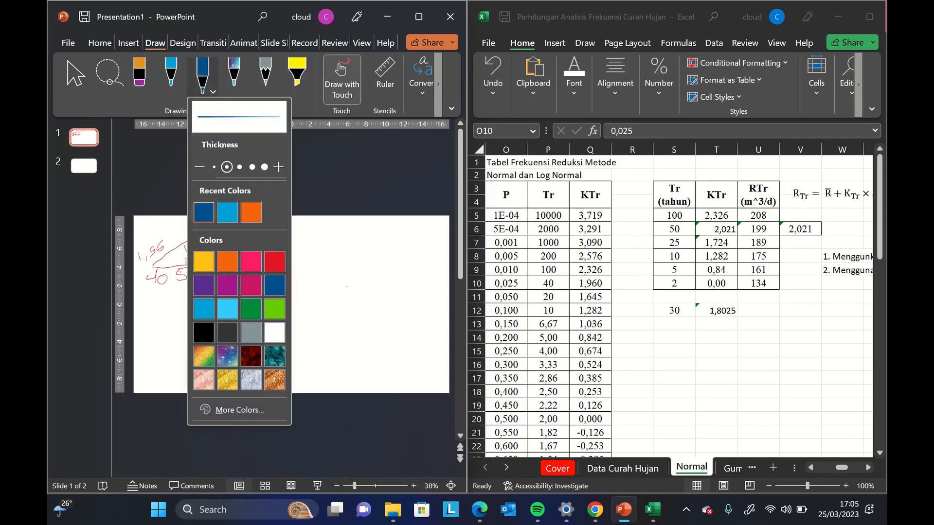
{"action": "left_click", "coordinate": [274, 309]}
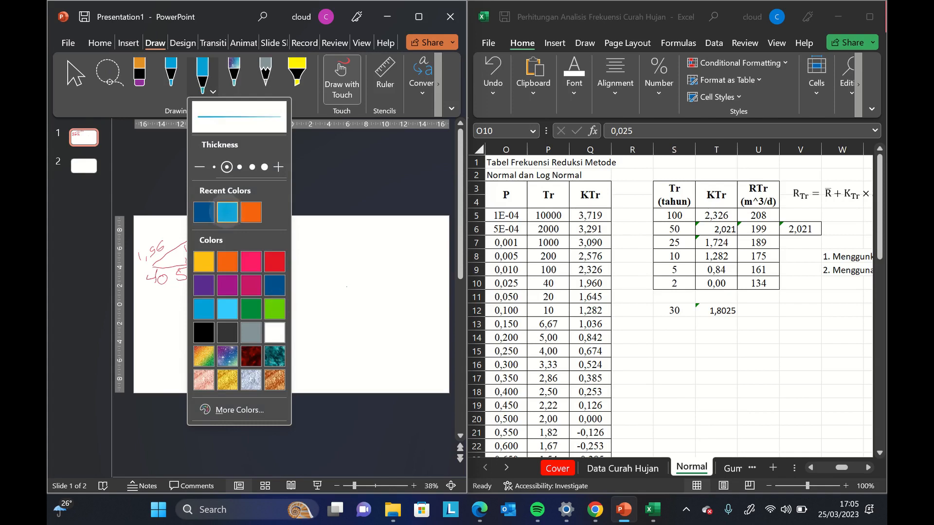
{"action": "left_click", "coordinate": [275, 285]}
{"action": "left_click_drag", "start_coordinate": [164, 343], "coordinate": [180, 342]}
{"action": "key", "text": "ctrl+z"}
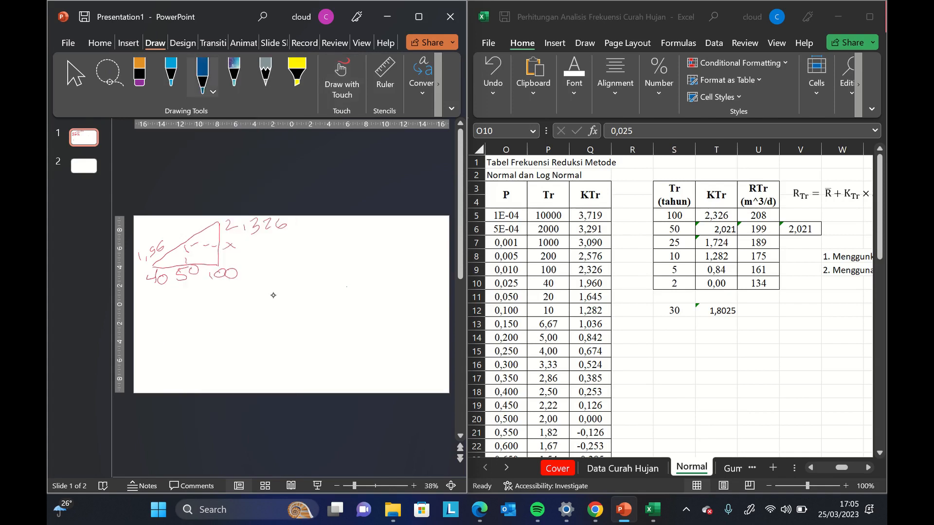
{"action": "mouse_move", "coordinate": [232, 237]}
{"action": "left_mouse_down"}
{"action": "mouse_move", "coordinate": [229, 256]}
{"action": "mouse_move", "coordinate": [237, 239]}
{"action": "left_mouse_up"}
{"action": "left_click", "coordinate": [202, 73]}
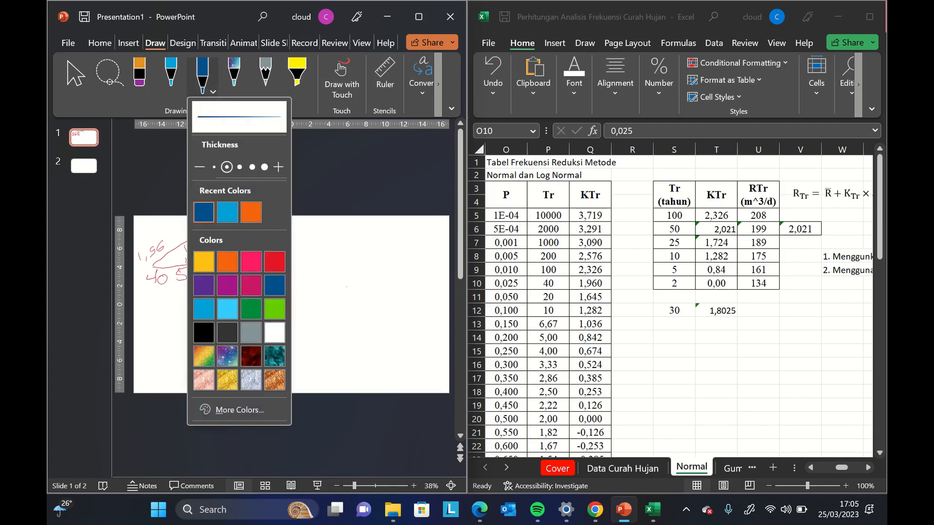
{"action": "left_click", "coordinate": [227, 261]}
{"action": "left_click", "coordinate": [346, 270]}
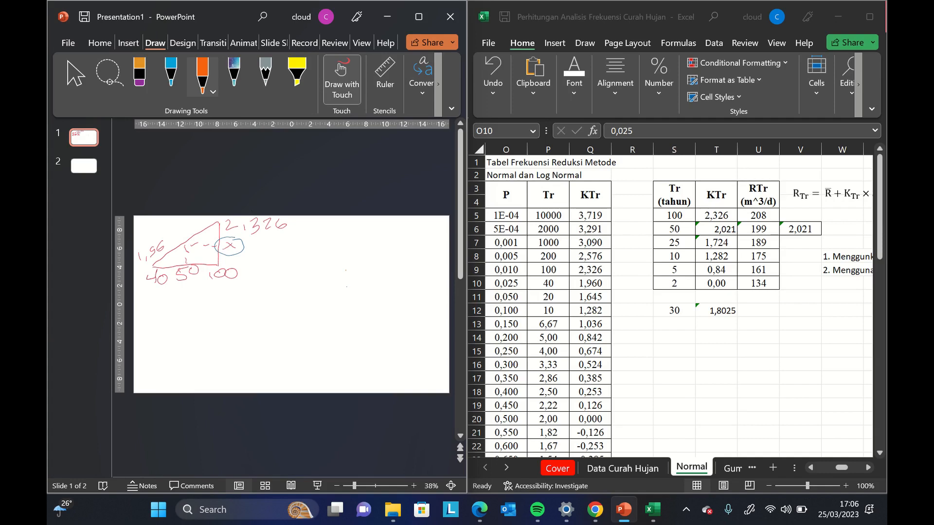
- Sketch a light blue right triangle about 7 cm wide and 4 cm high below the red triangle
{"action": "left_click", "coordinate": [207, 83]}
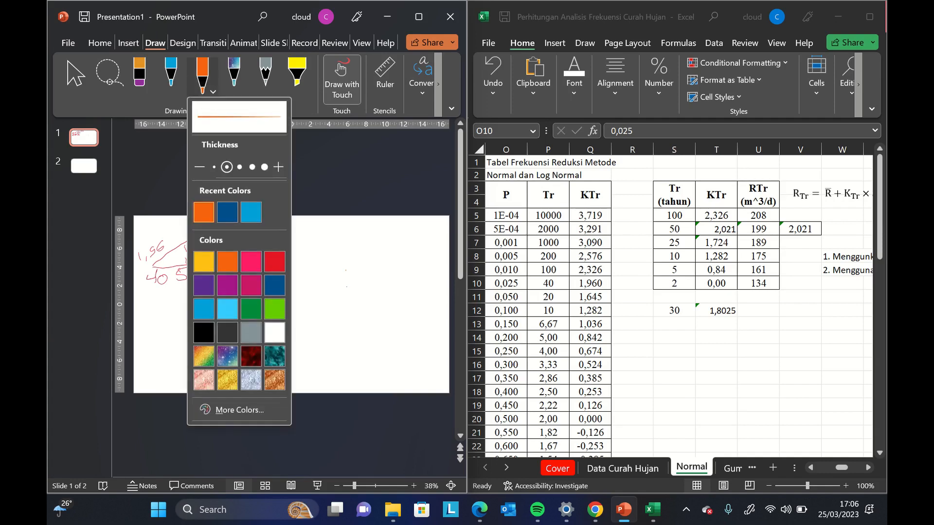
{"action": "left_click", "coordinate": [251, 212]}
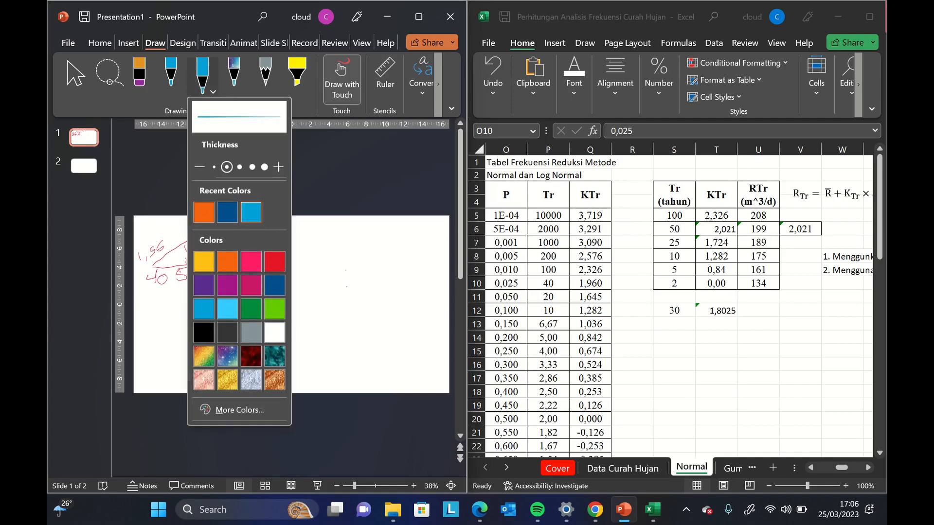
{"action": "left_click", "coordinate": [349, 281]}
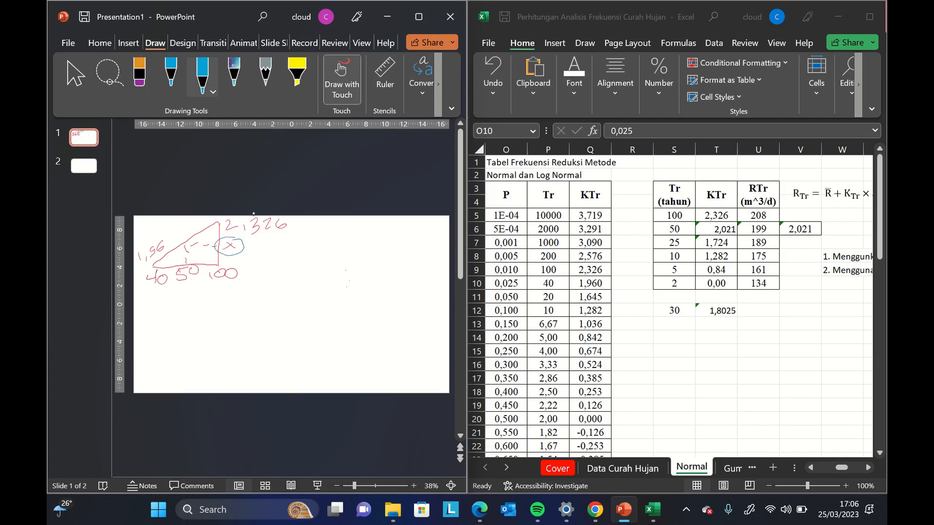
{"action": "mouse_move", "coordinate": [219, 212]}
{"action": "left_mouse_down"}
{"action": "mouse_move", "coordinate": [181, 220]}
{"action": "mouse_move", "coordinate": [142, 268]}
{"action": "mouse_move", "coordinate": [235, 265]}
{"action": "mouse_move", "coordinate": [219, 212]}
{"action": "left_mouse_up"}
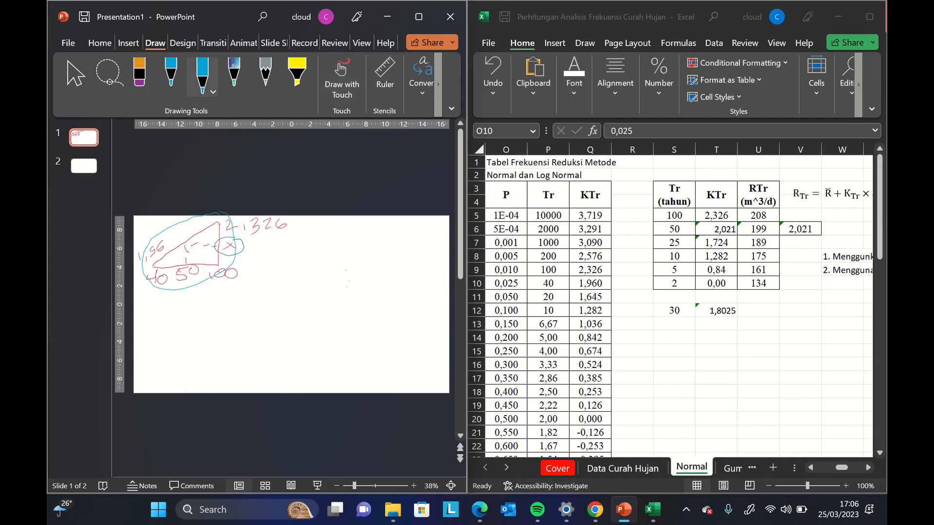
{"action": "key", "text": "ctrl+z"}
{"action": "mouse_move", "coordinate": [141, 343]}
{"action": "left_mouse_down"}
{"action": "mouse_move", "coordinate": [216, 341]}
{"action": "mouse_move", "coordinate": [228, 296]}
{"action": "left_mouse_up"}
{"action": "key", "text": "ctrl+z"}
{"action": "mouse_move", "coordinate": [153, 339]}
{"action": "left_mouse_down"}
{"action": "mouse_move", "coordinate": [204, 338]}
{"action": "mouse_move", "coordinate": [202, 307]}
{"action": "mouse_move", "coordinate": [138, 339]}
{"action": "left_mouse_up"}
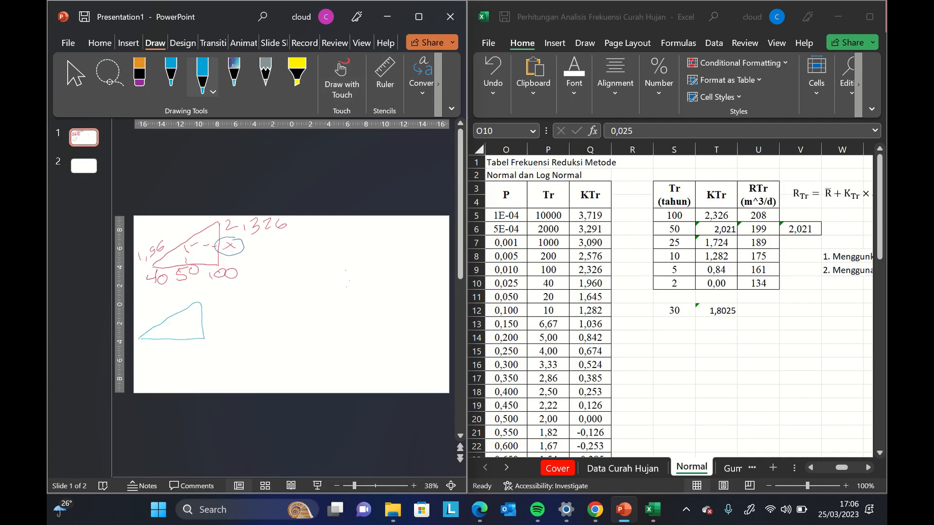
- Add dashed vertical and horizontal lines inside the light blue triangle to mark off its inner triangle
{"action": "left_click", "coordinate": [212, 90]}
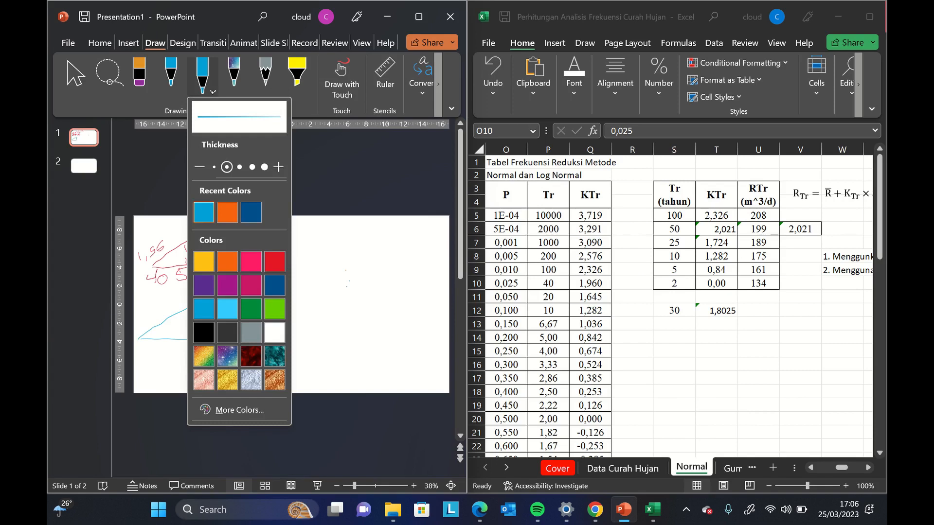
{"action": "left_click", "coordinate": [176, 337]}
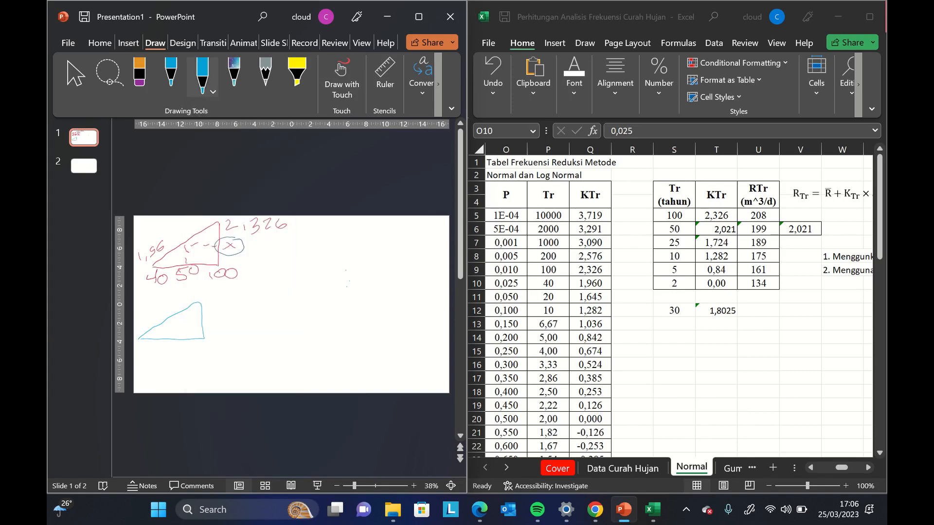
{"action": "left_click_drag", "start_coordinate": [181, 318], "coordinate": [190, 315]}
- Circle the whole light blue triangle in dark blue and its small inner triangle at the sharp corner in orange
{"action": "left_click", "coordinate": [213, 91]}
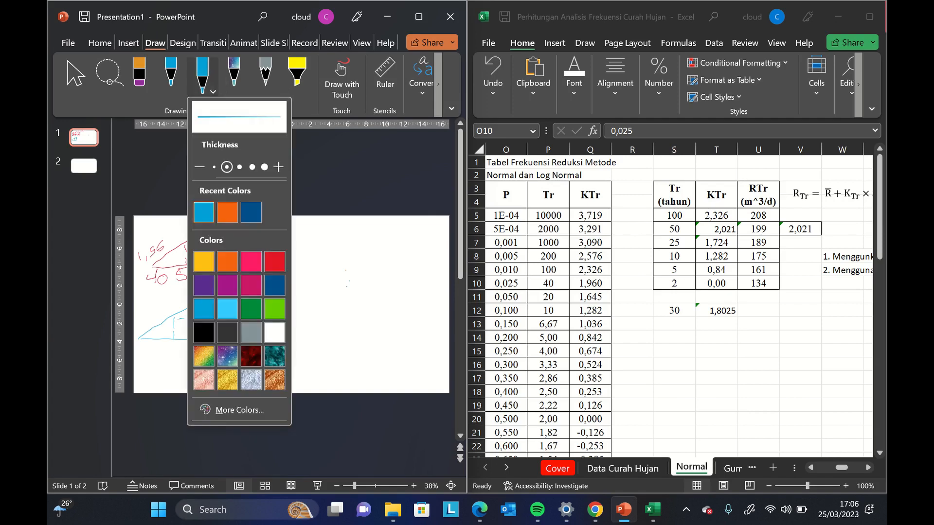
{"action": "left_click", "coordinate": [252, 213]}
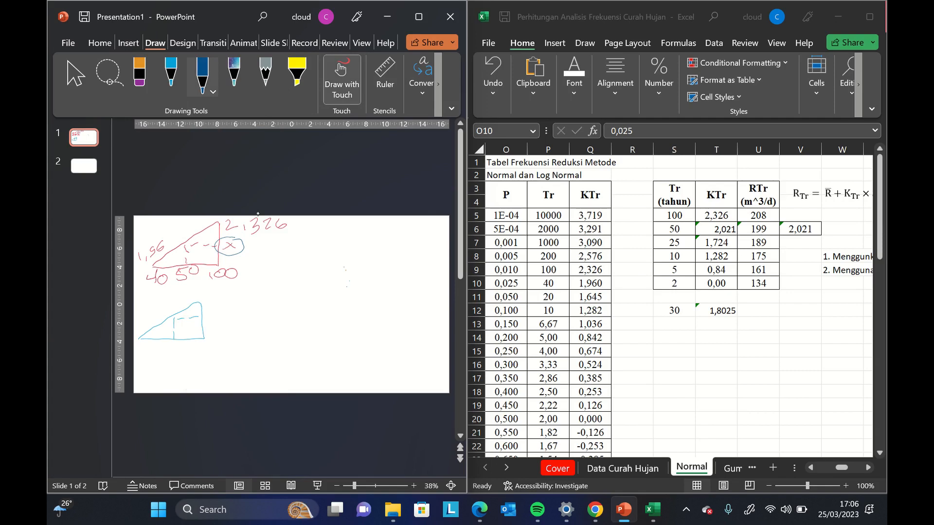
{"action": "mouse_move", "coordinate": [197, 291]}
{"action": "left_mouse_down"}
{"action": "mouse_move", "coordinate": [139, 309]}
{"action": "mouse_move", "coordinate": [134, 321]}
{"action": "mouse_move", "coordinate": [219, 336]}
{"action": "mouse_move", "coordinate": [199, 290]}
{"action": "left_mouse_up"}
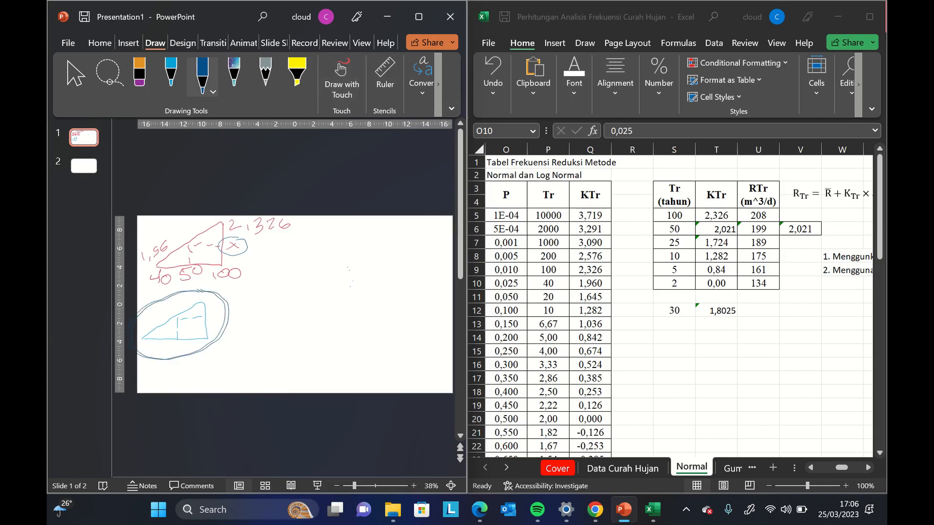
{"action": "left_click", "coordinate": [213, 90]}
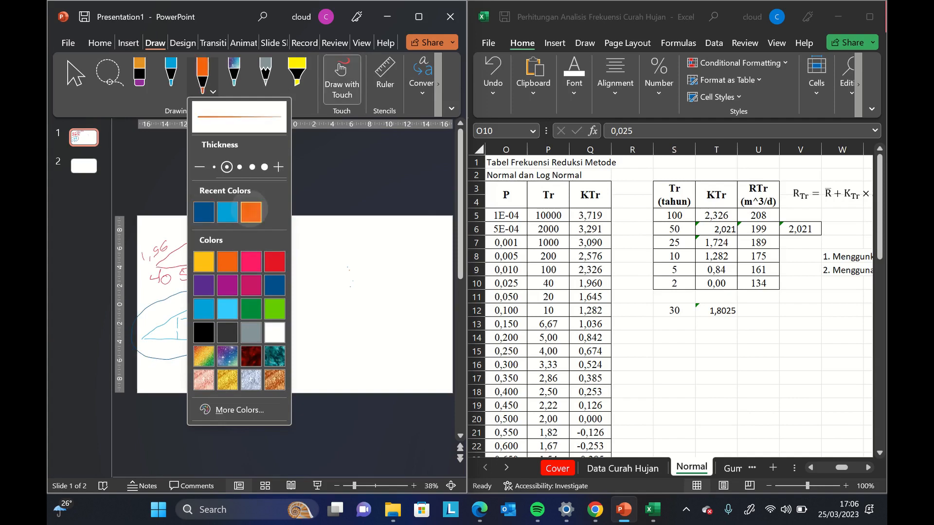
{"action": "left_click", "coordinate": [250, 210]}
{"action": "mouse_move", "coordinate": [170, 307]}
{"action": "left_mouse_down"}
{"action": "mouse_move", "coordinate": [141, 326]}
{"action": "mouse_move", "coordinate": [166, 348]}
{"action": "mouse_move", "coordinate": [188, 332]}
{"action": "mouse_move", "coordinate": [178, 308]}
{"action": "left_mouse_up"}
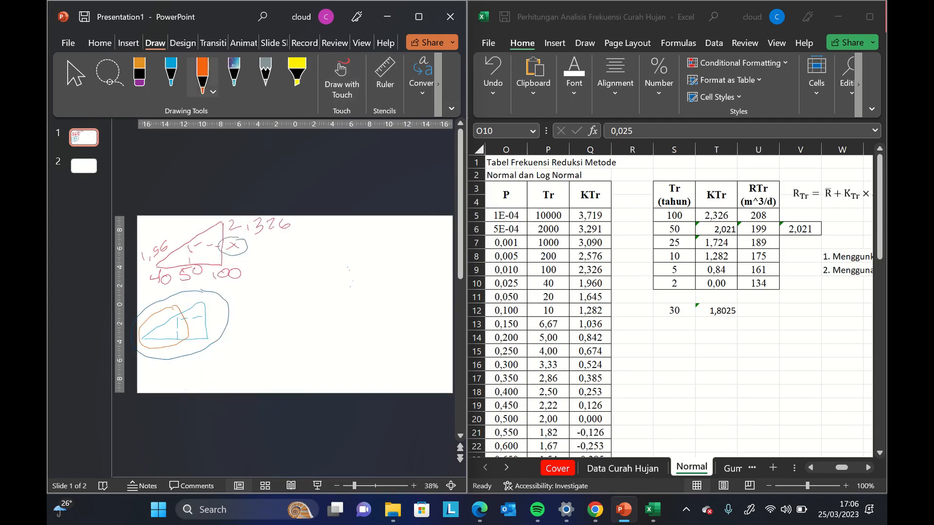
- Handwrite the fraction 100 − 40 over 2,326 − 100 in orange beside the red triangle
{"action": "left_click", "coordinate": [206, 83]}
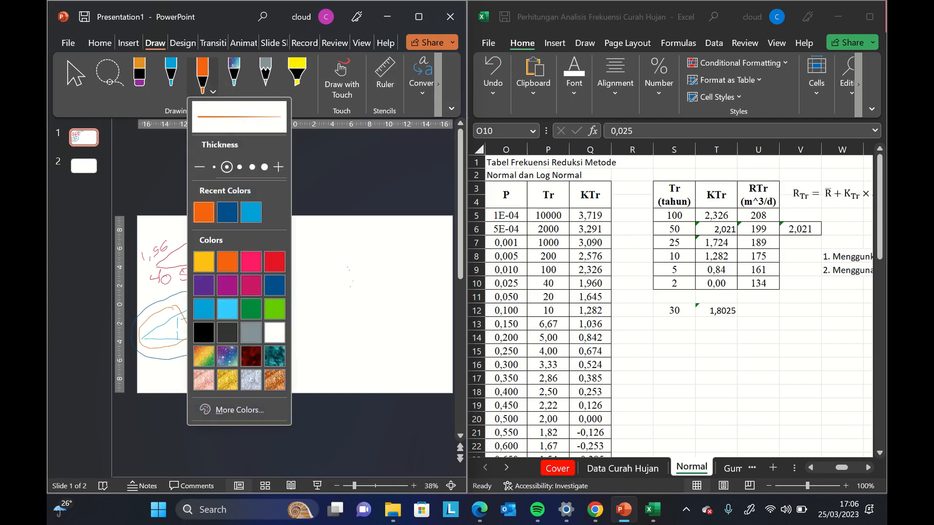
{"action": "left_click", "coordinate": [349, 258]}
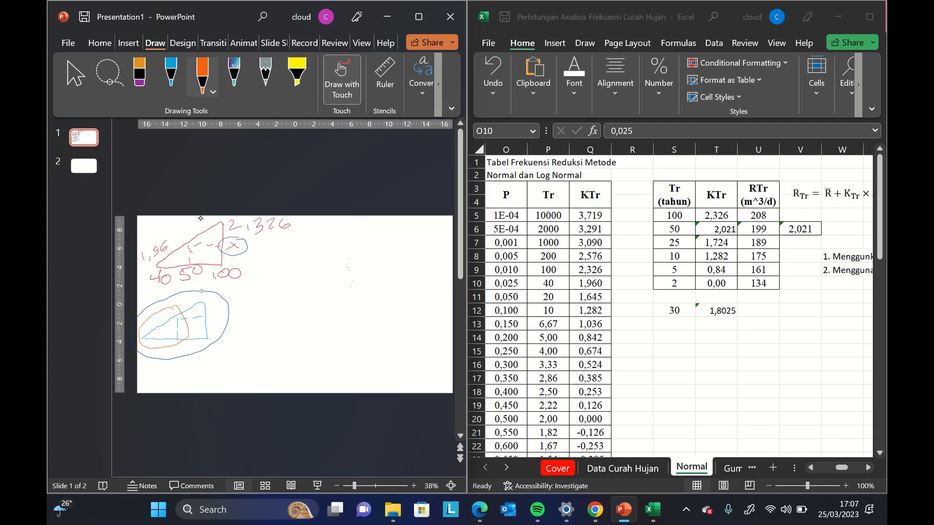
{"action": "mouse_move", "coordinate": [273, 246]}
{"action": "left_mouse_down"}
{"action": "mouse_move", "coordinate": [271, 262]}
{"action": "mouse_move", "coordinate": [291, 249]}
{"action": "left_mouse_up"}
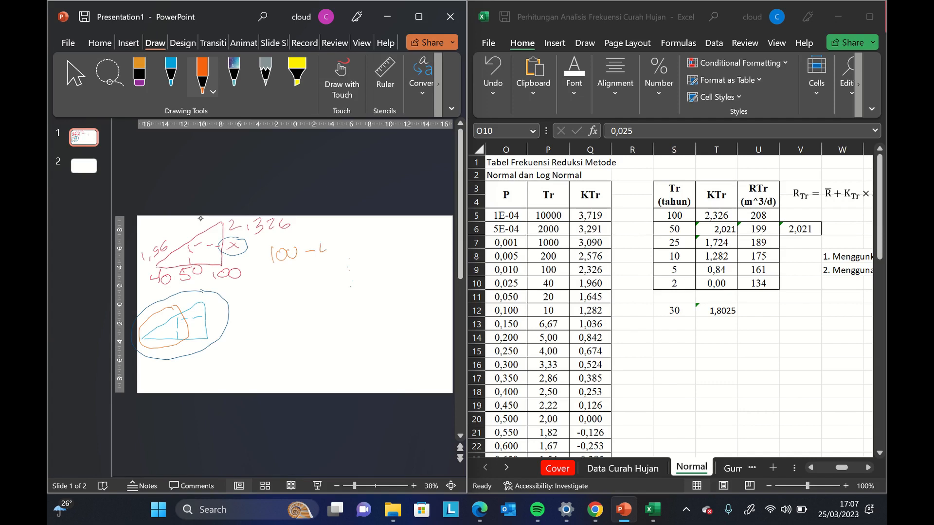
{"action": "left_click_drag", "start_coordinate": [328, 246], "coordinate": [326, 262]}
{"action": "left_click_drag", "start_coordinate": [333, 248], "coordinate": [346, 250]}
{"action": "left_click_drag", "start_coordinate": [275, 273], "coordinate": [341, 271]}
{"action": "mouse_move", "coordinate": [269, 281]}
{"action": "left_mouse_down"}
{"action": "mouse_move", "coordinate": [278, 292]}
{"action": "mouse_move", "coordinate": [312, 285]}
{"action": "left_mouse_up"}
{"action": "key", "text": "ctrl+z"}
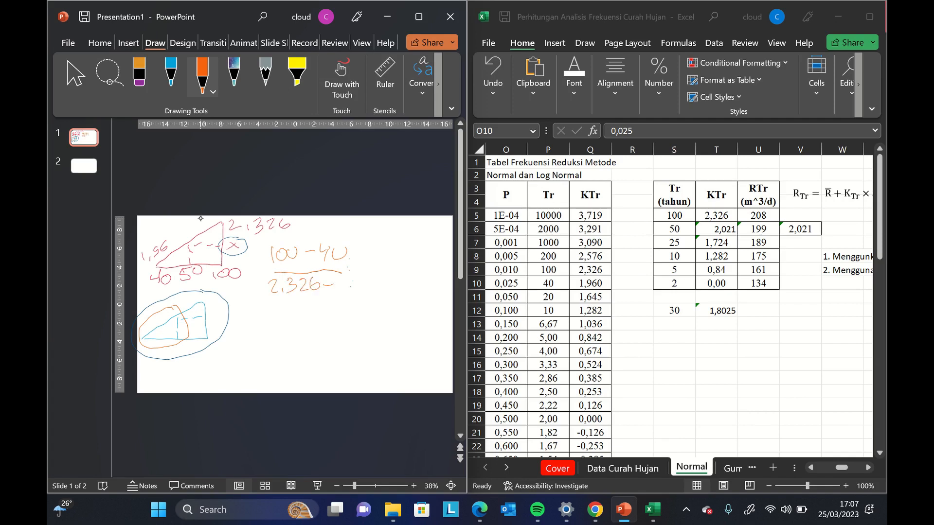
{"action": "left_click_drag", "start_coordinate": [337, 277], "coordinate": [338, 291]}
{"action": "left_click_drag", "start_coordinate": [346, 280], "coordinate": [346, 281]}
{"action": "mouse_move", "coordinate": [355, 279]}
{"action": "left_mouse_down"}
{"action": "mouse_move", "coordinate": [350, 285]}
{"action": "mouse_move", "coordinate": [356, 279]}
{"action": "left_mouse_up"}
- Draw light blue lines along the base and the vertical side of the red triangle to mark its outer dimensions
{"action": "left_click", "coordinate": [211, 90]}
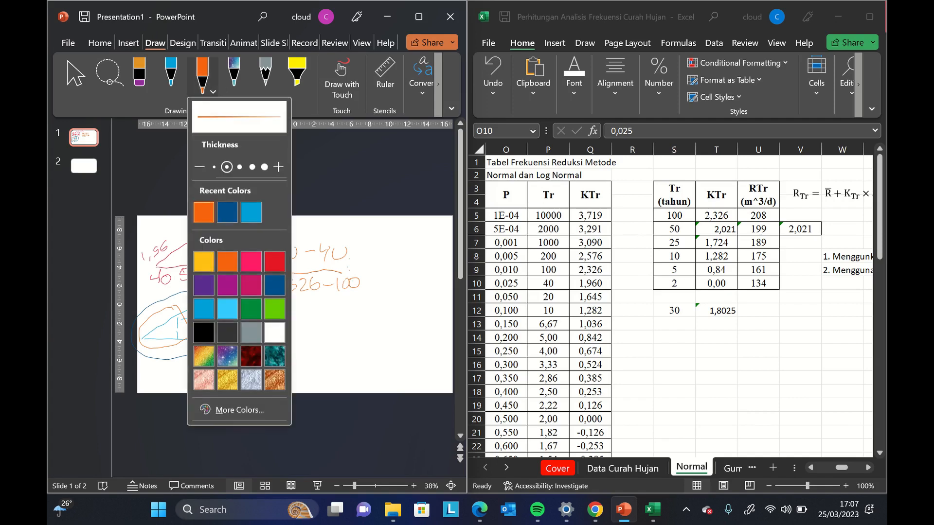
{"action": "left_click", "coordinate": [227, 212]}
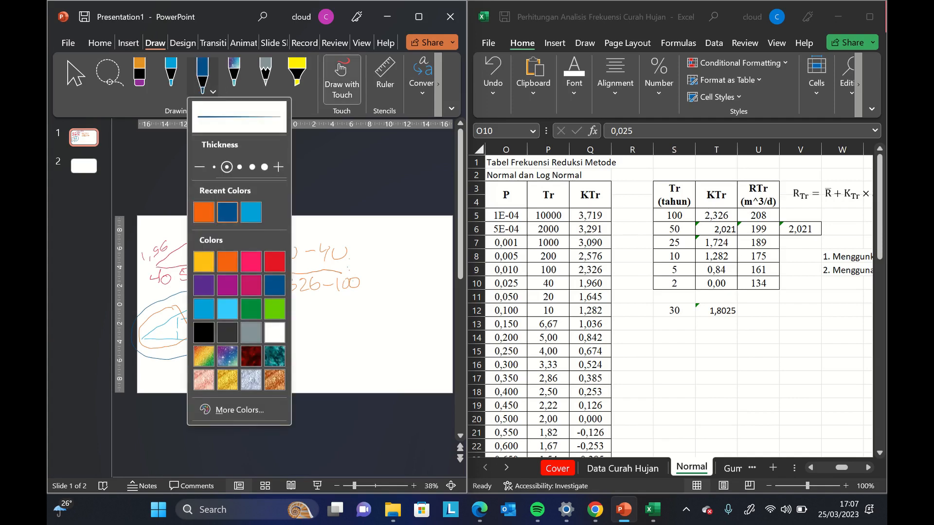
{"action": "left_click", "coordinate": [251, 212]}
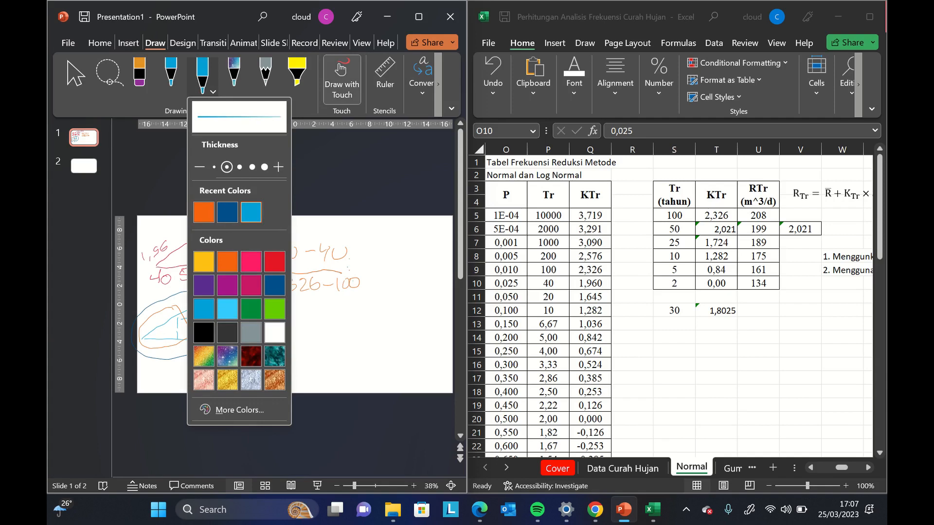
{"action": "left_click", "coordinate": [360, 191]}
{"action": "left_click_drag", "start_coordinate": [147, 277], "coordinate": [226, 270]}
{"action": "left_click_drag", "start_coordinate": [233, 221], "coordinate": [233, 263]}
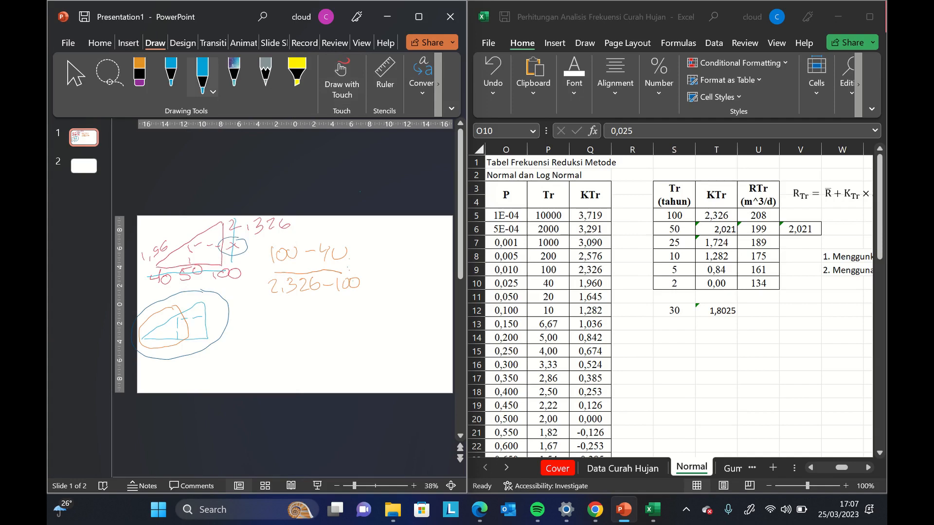
- Write an orange equals sign after the fraction and trace the red triangle's small inner triangle in dark blue
{"action": "left_click", "coordinate": [212, 91]}
{"action": "left_click", "coordinate": [227, 212]}
{"action": "left_click", "coordinate": [212, 91]}
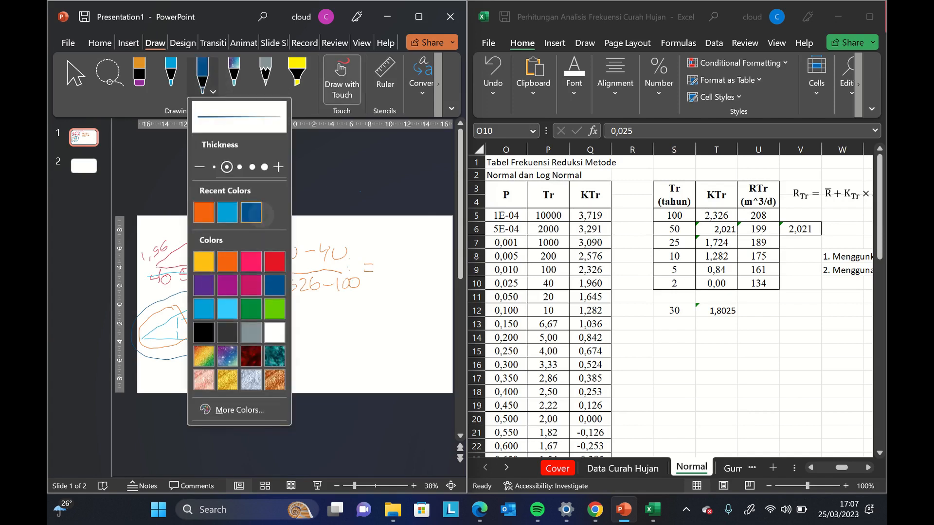
{"action": "left_click", "coordinate": [251, 212]}
{"action": "left_click", "coordinate": [258, 206]}
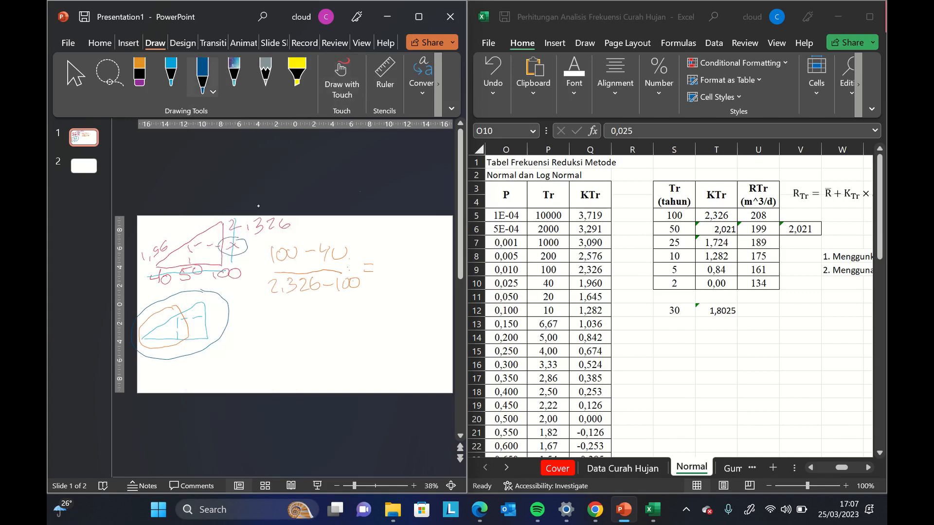
{"action": "mouse_move", "coordinate": [158, 263]}
{"action": "left_mouse_down"}
{"action": "mouse_move", "coordinate": [188, 263]}
{"action": "mouse_move", "coordinate": [184, 243]}
{"action": "left_mouse_up"}
- Handwrite 50 − 40 over x − 1,96 in orange after the equals sign, marking the x on the red triangle
{"action": "left_click", "coordinate": [212, 91]}
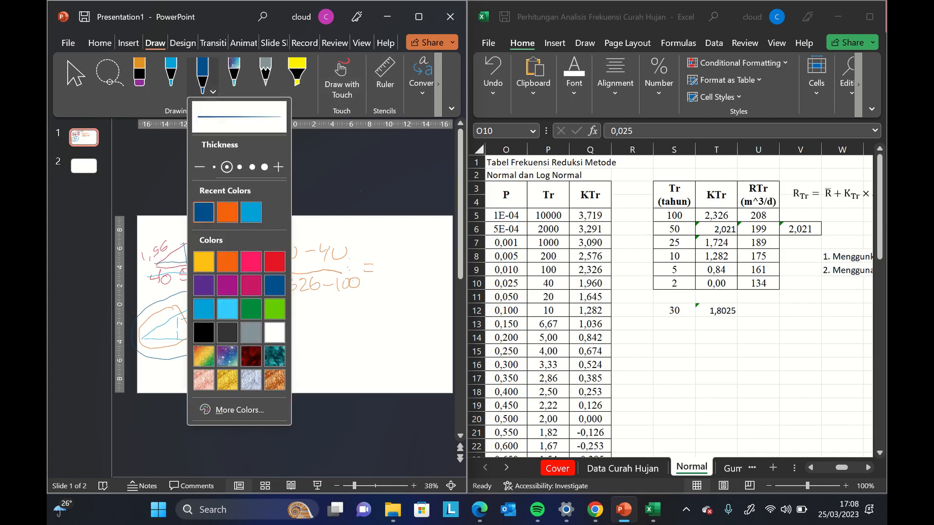
{"action": "left_click", "coordinate": [227, 212]}
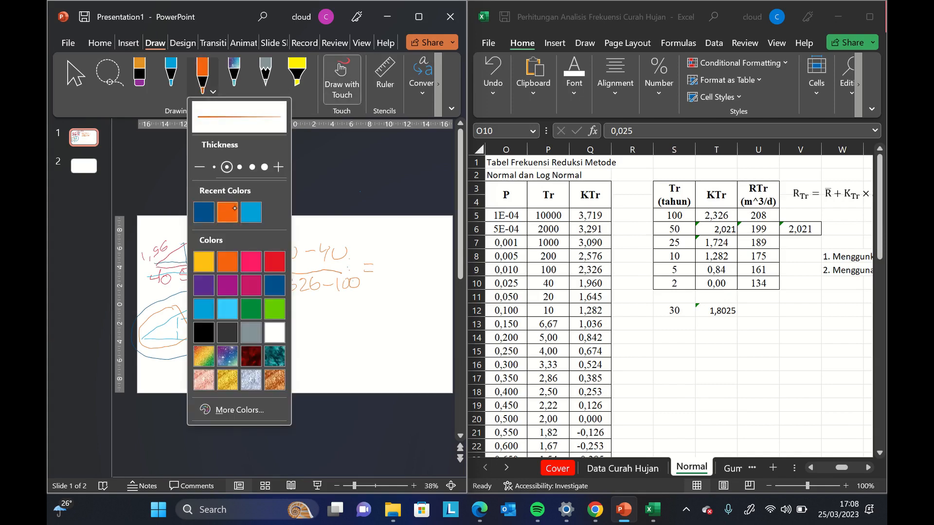
{"action": "left_click", "coordinate": [385, 251]}
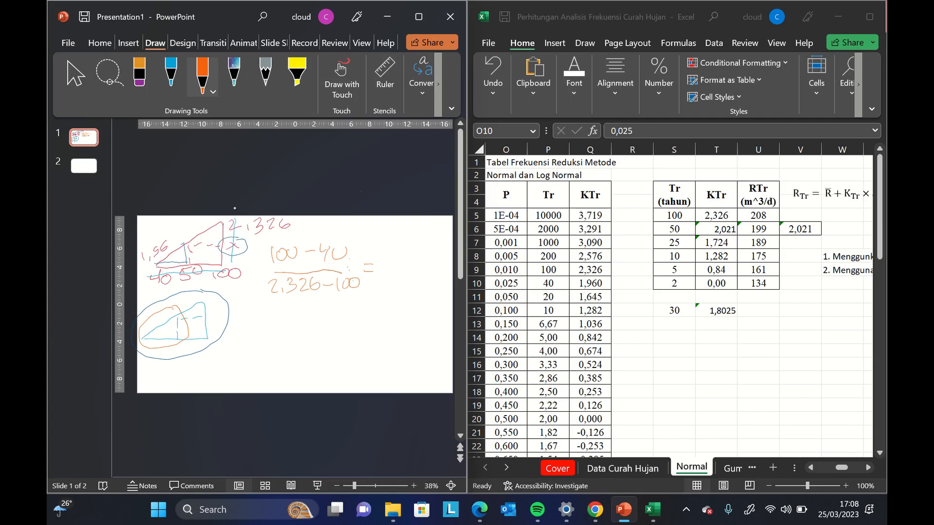
{"action": "mouse_move", "coordinate": [379, 246]}
{"action": "left_mouse_down"}
{"action": "mouse_move", "coordinate": [381, 256]}
{"action": "mouse_move", "coordinate": [397, 244]}
{"action": "mouse_move", "coordinate": [422, 250]}
{"action": "left_mouse_up"}
{"action": "mouse_move", "coordinate": [429, 241]}
{"action": "left_mouse_down"}
{"action": "mouse_move", "coordinate": [433, 260]}
{"action": "mouse_move", "coordinate": [443, 242]}
{"action": "left_mouse_up"}
{"action": "left_click_drag", "start_coordinate": [380, 267], "coordinate": [440, 266]}
{"action": "mouse_move", "coordinate": [217, 238]}
{"action": "left_mouse_down"}
{"action": "mouse_move", "coordinate": [206, 249]}
{"action": "mouse_move", "coordinate": [232, 243]}
{"action": "left_mouse_up"}
{"action": "mouse_move", "coordinate": [378, 276]}
{"action": "left_mouse_down"}
{"action": "mouse_move", "coordinate": [385, 289]}
{"action": "mouse_move", "coordinate": [373, 291]}
{"action": "mouse_move", "coordinate": [433, 285]}
{"action": "mouse_move", "coordinate": [425, 292]}
{"action": "left_mouse_up"}
{"action": "left_click_drag", "start_coordinate": [441, 271], "coordinate": [436, 283]}
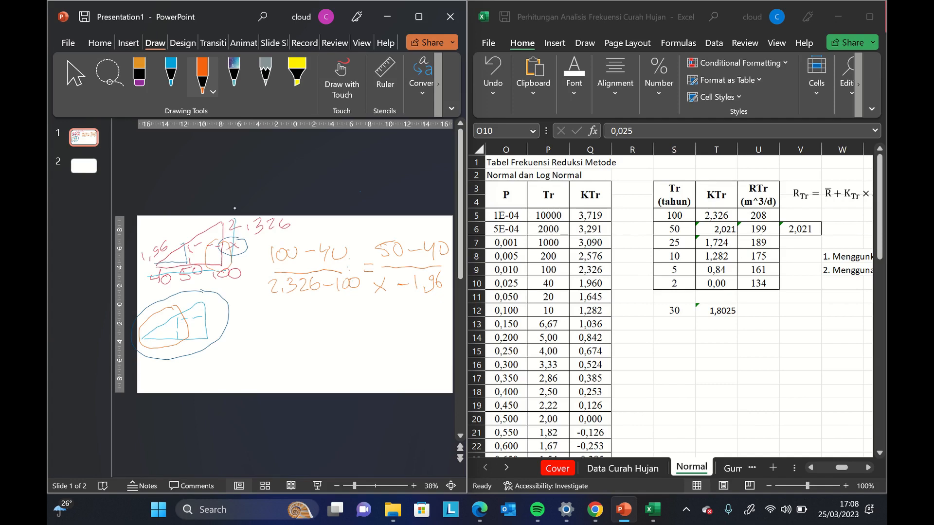
- Handwrite 60 = 10 in orange below the equation and correct the first fraction's denominator to 2,326 − 1,96
{"action": "mouse_move", "coordinate": [292, 312]}
{"action": "left_mouse_down"}
{"action": "mouse_move", "coordinate": [286, 322]}
{"action": "mouse_move", "coordinate": [301, 327]}
{"action": "mouse_move", "coordinate": [305, 315]}
{"action": "mouse_move", "coordinate": [363, 319]}
{"action": "left_mouse_up"}
{"action": "mouse_move", "coordinate": [348, 325]}
{"action": "left_mouse_down"}
{"action": "mouse_move", "coordinate": [387, 322]}
{"action": "mouse_move", "coordinate": [400, 308]}
{"action": "left_mouse_up"}
{"action": "left_click", "coordinate": [139, 73]}
{"action": "left_click_drag", "start_coordinate": [339, 283], "coordinate": [372, 283]}
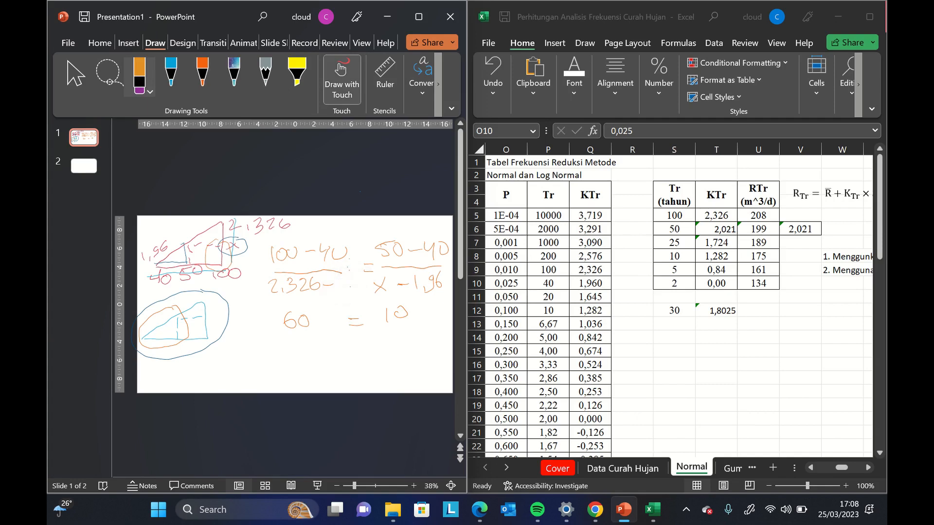
{"action": "left_click", "coordinate": [203, 77]}
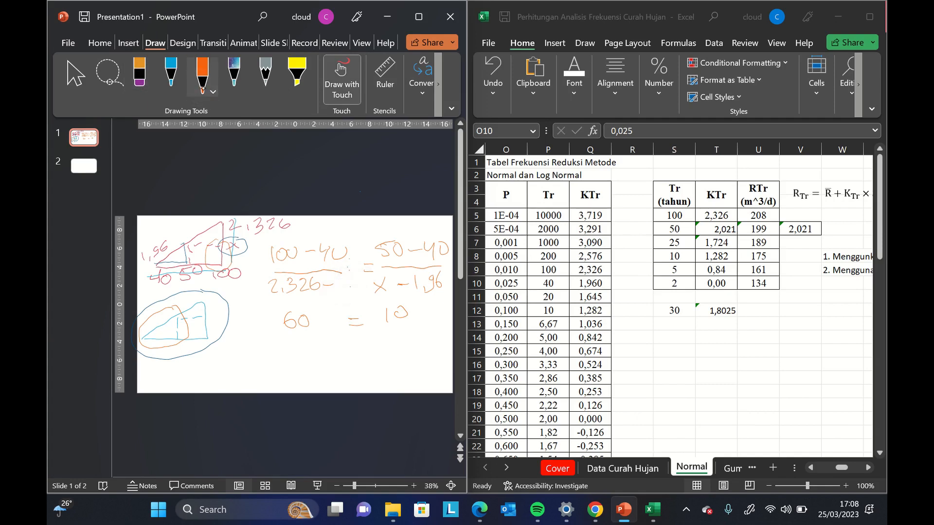
{"action": "mouse_move", "coordinate": [336, 276]}
{"action": "left_mouse_down"}
{"action": "mouse_move", "coordinate": [335, 289]}
{"action": "mouse_move", "coordinate": [358, 289]}
{"action": "left_mouse_up"}
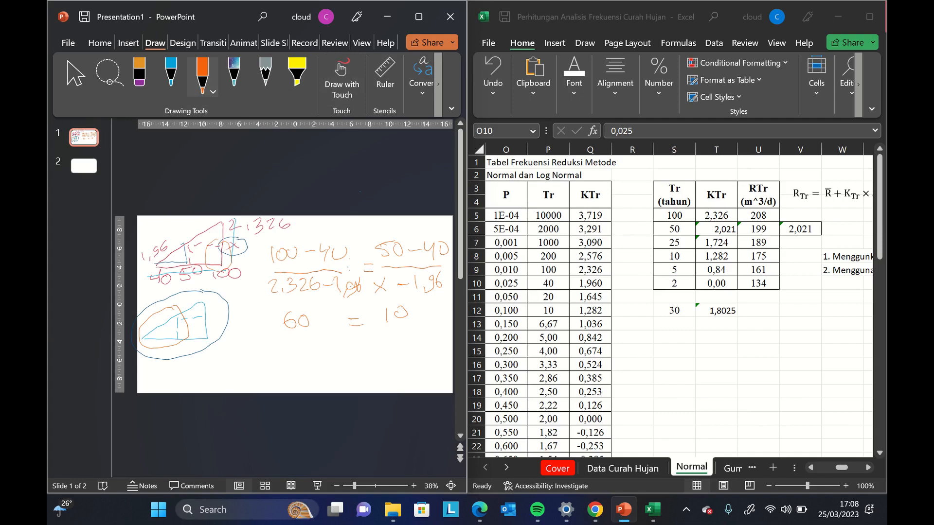
- Calculate 2,326-1,96 in cell T14 of the Normal sheet and handwrite 0,366 under a fraction bar below the 60
{"action": "left_click_drag", "start_coordinate": [276, 336], "coordinate": [314, 335]}
{"action": "left_click", "coordinate": [697, 327]}
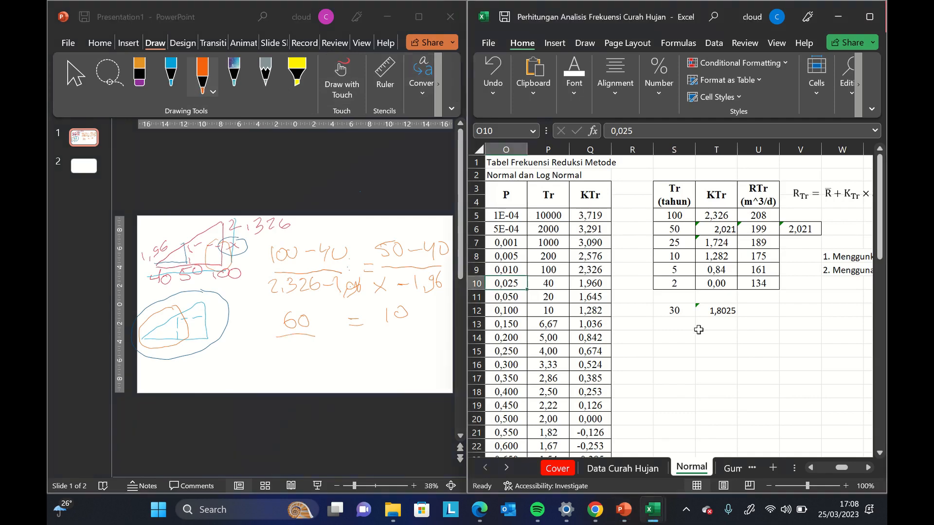
{"action": "left_click", "coordinate": [701, 334]}
{"action": "type", "text": "=2,3"}
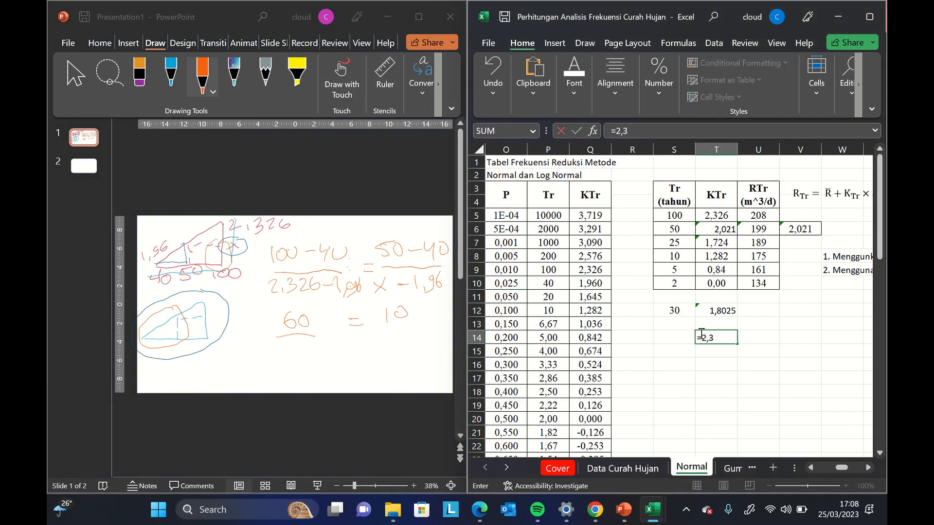
{"action": "type", "text": "26-1,96"}
{"action": "key", "text": "Return"}
{"action": "left_click_drag", "start_coordinate": [276, 343], "coordinate": [303, 347]}
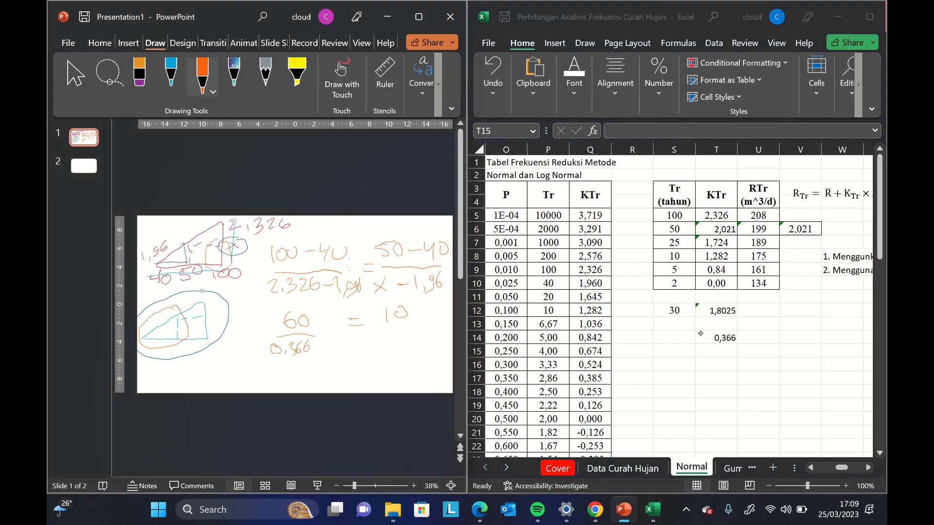
- Handwrite x − 1,96 as the denominator under the 10 and begin a line below with 60x −
{"action": "mouse_move", "coordinate": [375, 331]}
{"action": "left_mouse_down"}
{"action": "mouse_move", "coordinate": [415, 329]}
{"action": "mouse_move", "coordinate": [387, 350]}
{"action": "left_mouse_up"}
{"action": "mouse_move", "coordinate": [387, 340]}
{"action": "left_mouse_down"}
{"action": "mouse_move", "coordinate": [377, 351]}
{"action": "mouse_move", "coordinate": [434, 343]}
{"action": "left_mouse_up"}
{"action": "mouse_move", "coordinate": [246, 359]}
{"action": "left_mouse_down"}
{"action": "mouse_move", "coordinate": [239, 370]}
{"action": "mouse_move", "coordinate": [275, 369]}
{"action": "mouse_move", "coordinate": [266, 369]}
{"action": "left_mouse_up"}
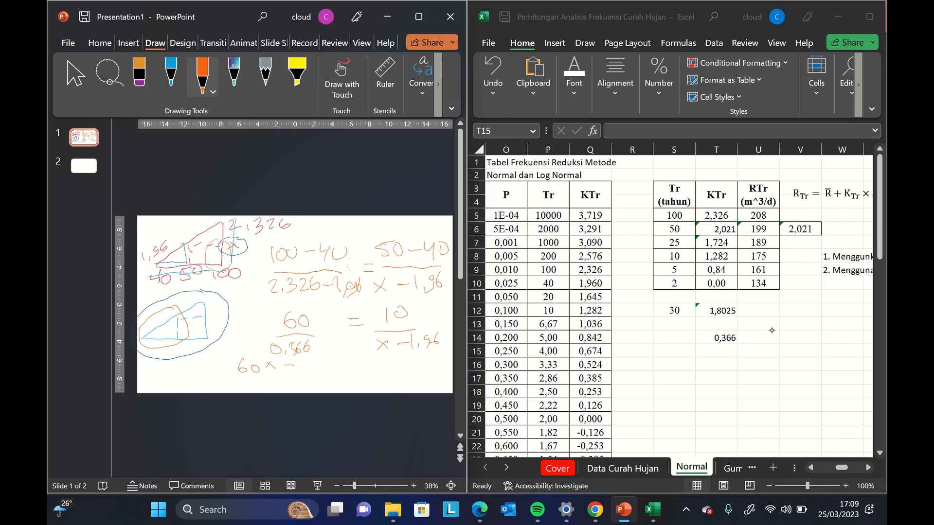
- Calculate 60*1,96 in cell T16 and handwrite 117,6 after 60x − on the slide
{"action": "left_click", "coordinate": [716, 351]}
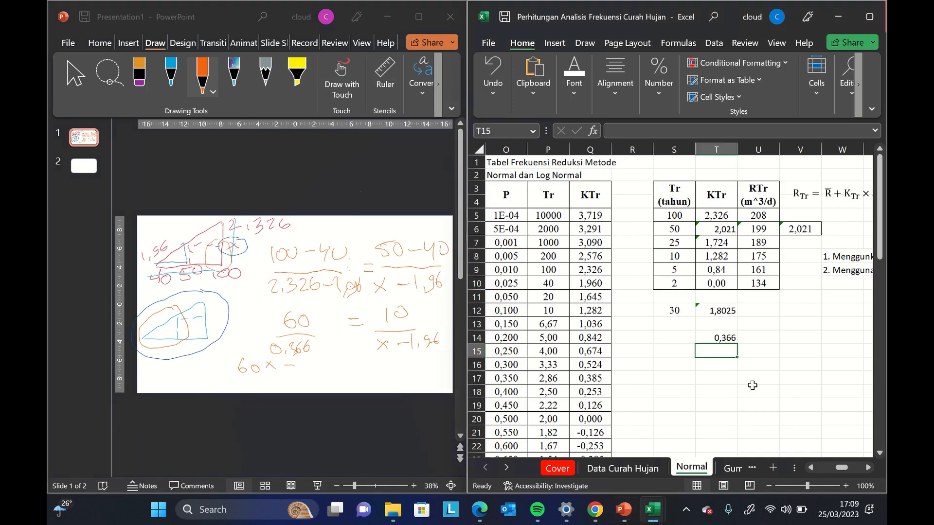
{"action": "left_click", "coordinate": [712, 364]}
{"action": "type", "text": "="}
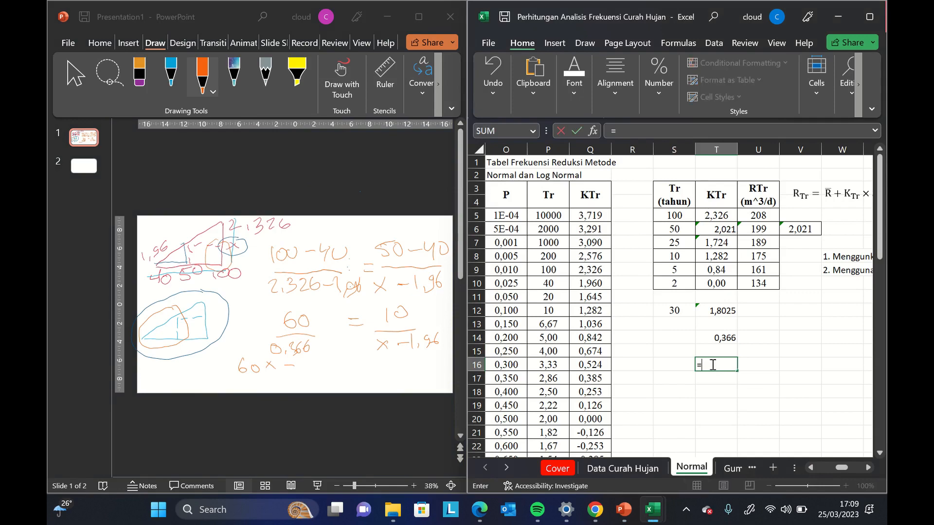
{"action": "type", "text": "60*1,96"}
{"action": "key", "text": "Return"}
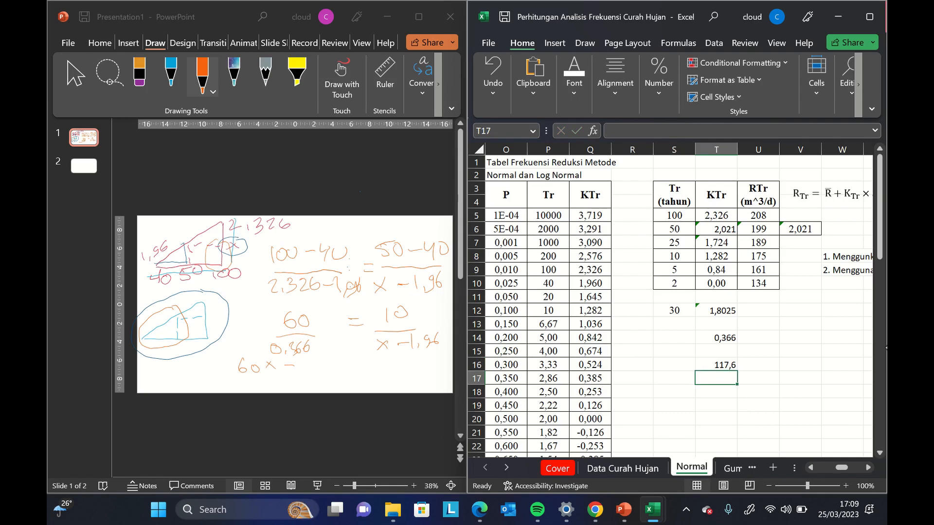
{"action": "left_click_drag", "start_coordinate": [300, 360], "coordinate": [306, 368]}
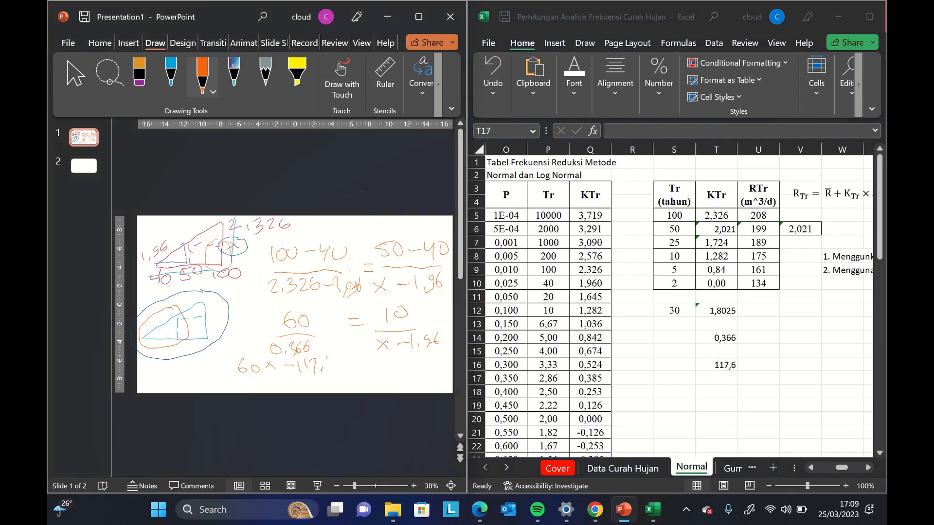
{"action": "left_click_drag", "start_coordinate": [334, 357], "coordinate": [330, 364]}
- Handwrite = 3,66 at the end of the 60x − 117,6 line and 60x = below it
{"action": "mouse_move", "coordinate": [364, 360]}
{"action": "left_mouse_down"}
{"action": "mouse_move", "coordinate": [364, 371]}
{"action": "mouse_move", "coordinate": [388, 366]}
{"action": "left_mouse_up"}
{"action": "left_click_drag", "start_coordinate": [398, 356], "coordinate": [396, 366]}
{"action": "mouse_move", "coordinate": [288, 379]}
{"action": "left_mouse_down"}
{"action": "mouse_move", "coordinate": [284, 387]}
{"action": "mouse_move", "coordinate": [317, 386]}
{"action": "left_mouse_up"}
{"action": "left_click_drag", "start_coordinate": [321, 381], "coordinate": [315, 391]}
- Add 3,66 to the value of T16 in cell T17 of the Normal sheet
{"action": "left_click", "coordinate": [711, 381]}
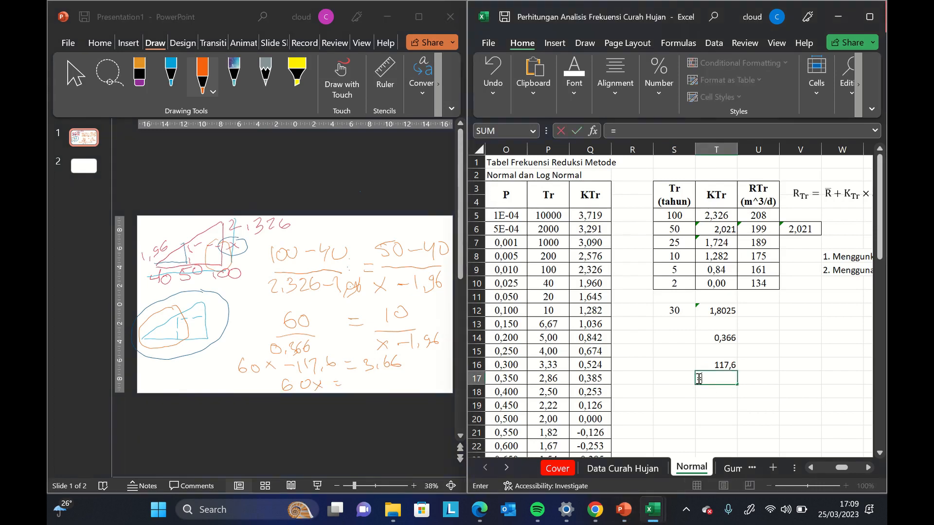
{"action": "type", "text": "="}
{"action": "left_click", "coordinate": [698, 379]}
{"action": "key", "text": "Up"}
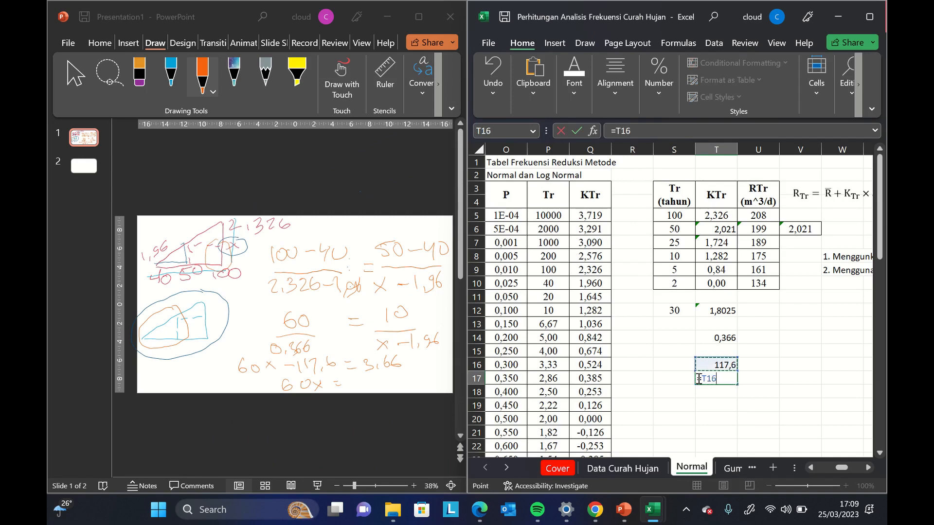
{"action": "type", "text": "+"}
{"action": "type", "text": "3."}
{"action": "type", "text": ",66"}
{"action": "key", "text": "Return"}
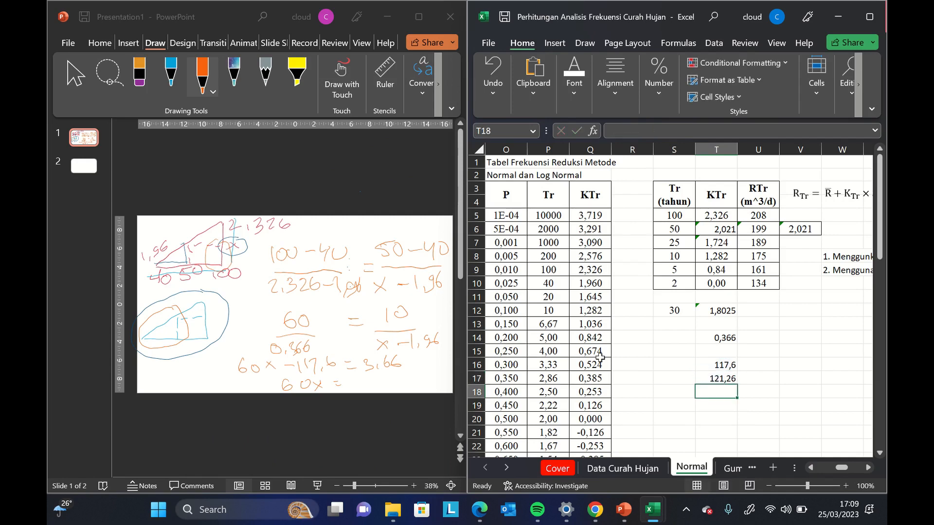
- Handwrite 121,26 after 60x =, followed by an arrow and x = 121,26 over 60
{"action": "mouse_move", "coordinate": [349, 382]}
{"action": "left_mouse_down"}
{"action": "mouse_move", "coordinate": [351, 392]}
{"action": "mouse_move", "coordinate": [408, 389]}
{"action": "left_mouse_up"}
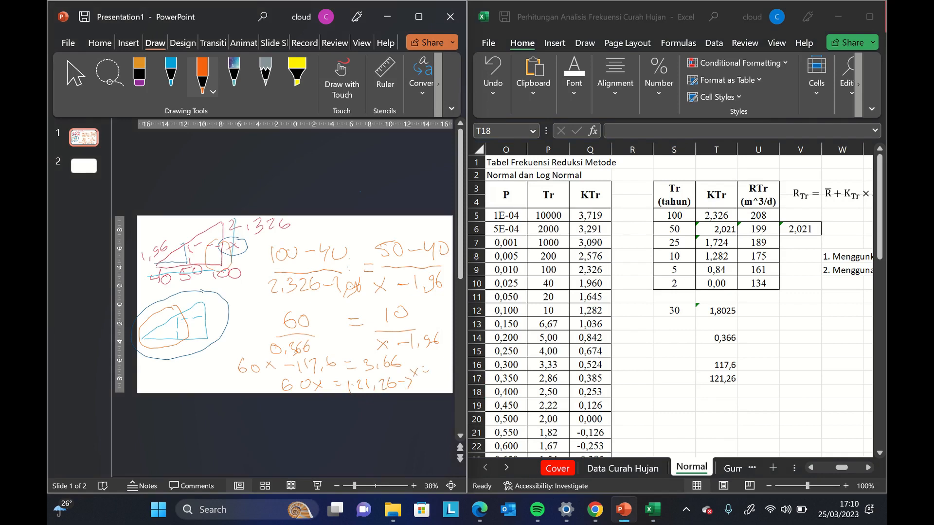
{"action": "mouse_move", "coordinate": [433, 356]}
{"action": "left_mouse_down"}
{"action": "mouse_move", "coordinate": [454, 366]}
{"action": "mouse_move", "coordinate": [439, 378]}
{"action": "left_mouse_up"}
{"action": "left_click_drag", "start_coordinate": [447, 373], "coordinate": [448, 372]}
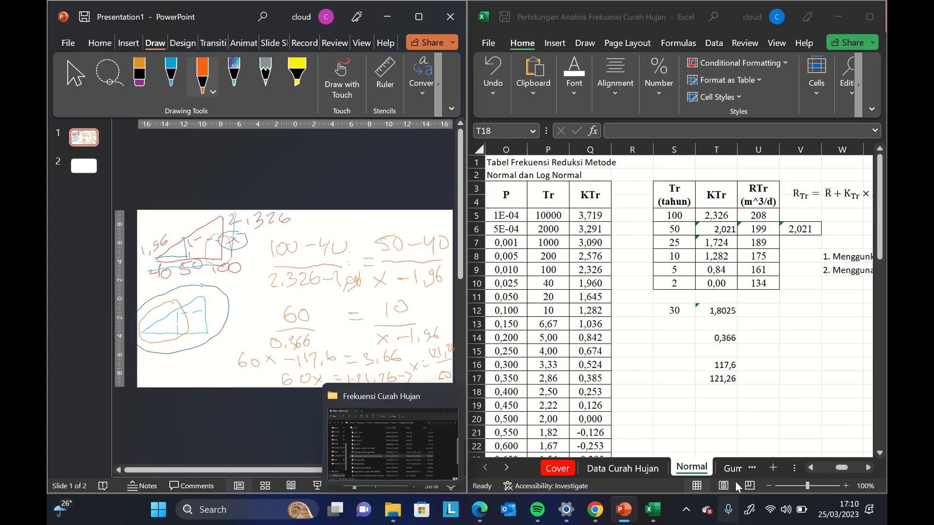
- Divide T17 by 60 in cell T18 and handwrite = 2,021 beneath the x = 121,26 over 60 fraction
{"action": "left_click", "coordinate": [711, 391]}
{"action": "type", "text": "=T17/6"}
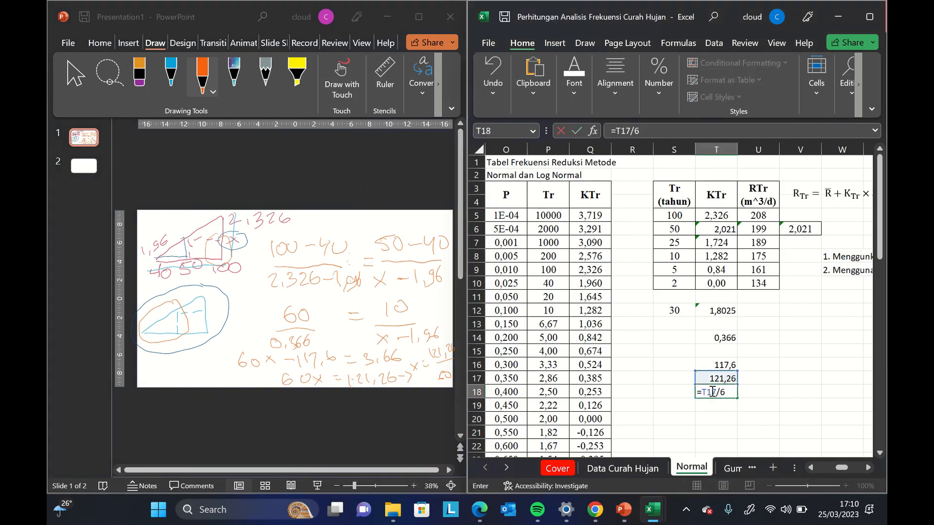
{"action": "key", "text": "Return"}
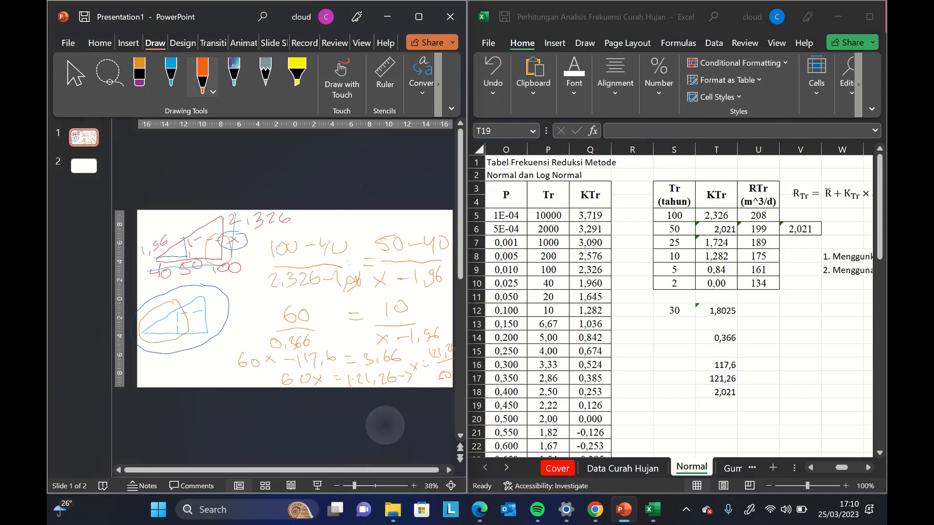
{"action": "right_click", "coordinate": [385, 426]}
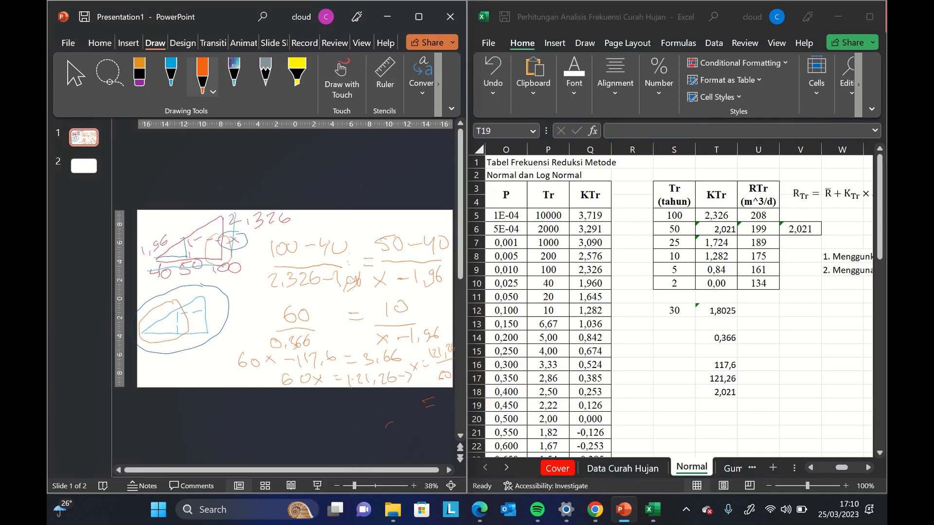
{"action": "left_click_drag", "start_coordinate": [387, 424], "coordinate": [410, 433]}
{"action": "left_click_drag", "start_coordinate": [423, 418], "coordinate": [439, 420]}
{"action": "left_click", "coordinate": [701, 238]}
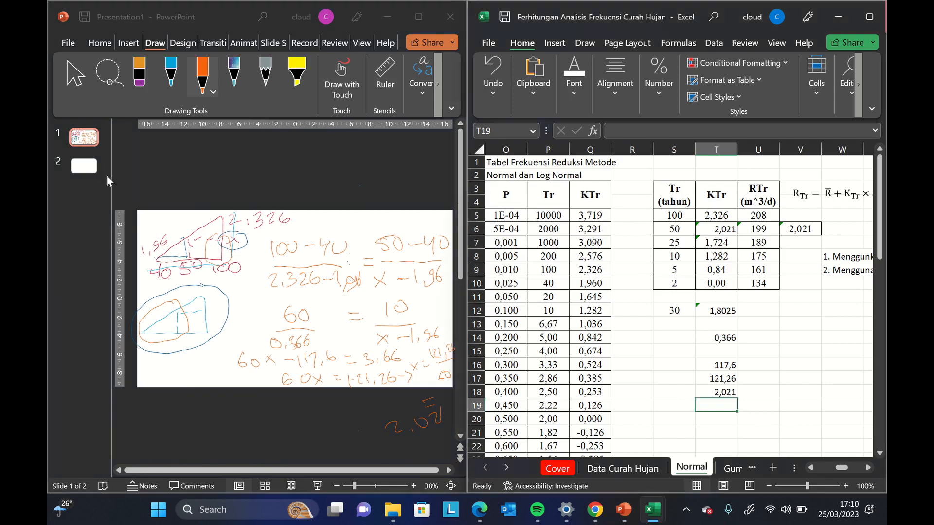
- Draw an orange right triangle on the blank slide 2 and label its base 20, 30 and 40
{"action": "left_click", "coordinate": [90, 172]}
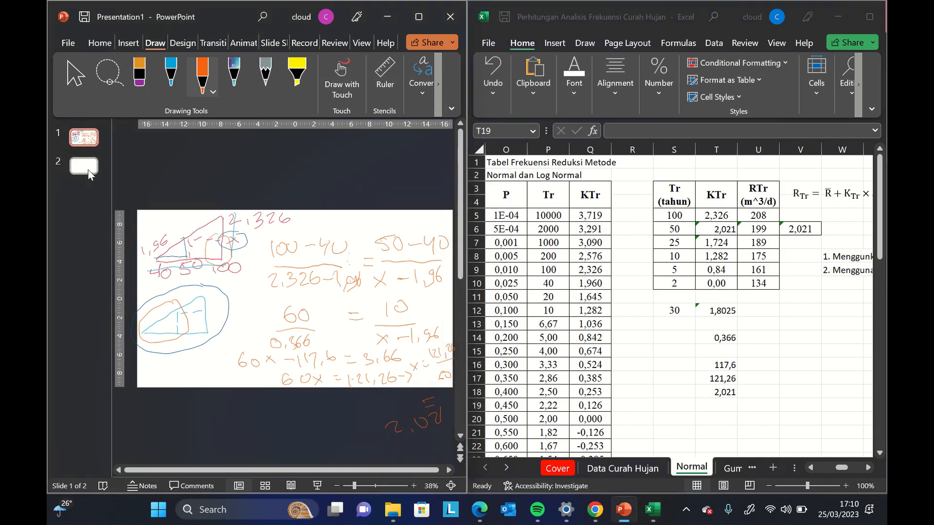
{"action": "left_click", "coordinate": [83, 170]}
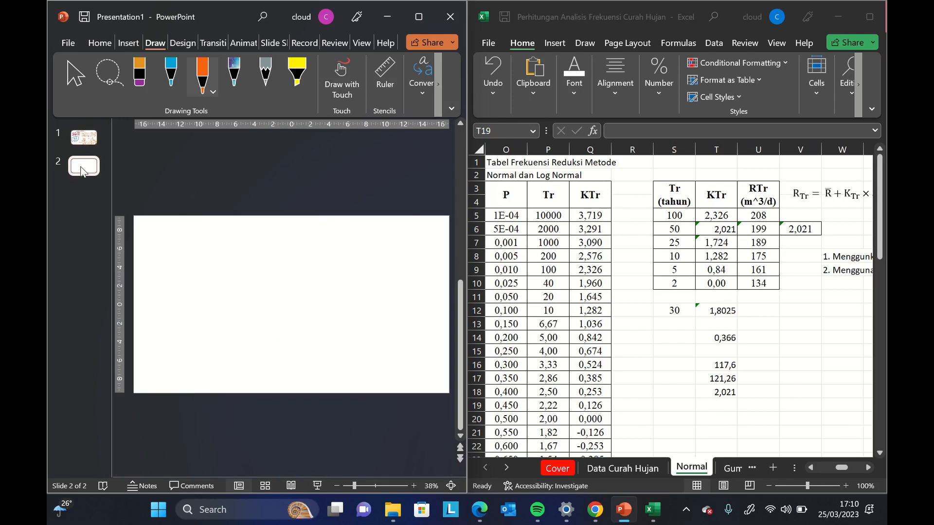
{"action": "mouse_move", "coordinate": [197, 227]}
{"action": "left_mouse_down"}
{"action": "mouse_move", "coordinate": [145, 274]}
{"action": "mouse_move", "coordinate": [206, 264]}
{"action": "left_mouse_up"}
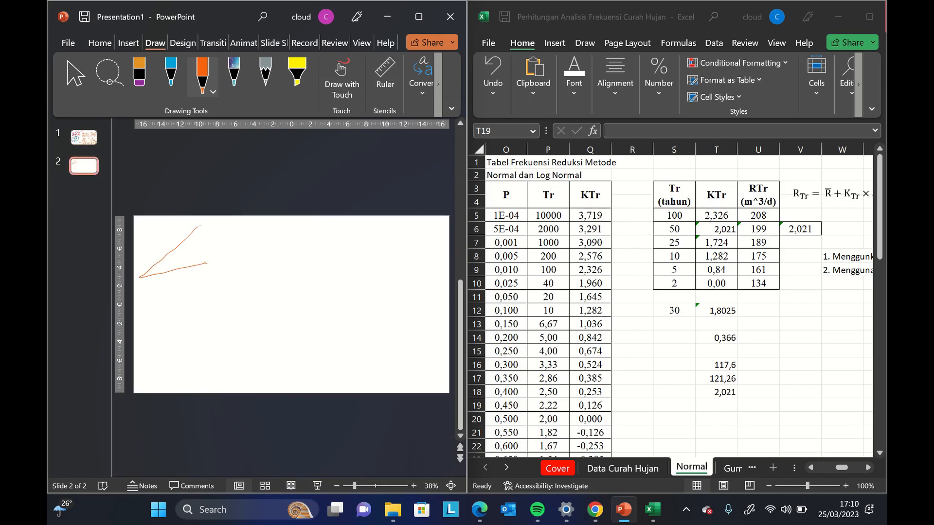
{"action": "left_click_drag", "start_coordinate": [201, 225], "coordinate": [205, 266]}
{"action": "left_click_drag", "start_coordinate": [138, 289], "coordinate": [173, 287]}
{"action": "mouse_move", "coordinate": [175, 277]}
{"action": "left_mouse_down"}
{"action": "mouse_move", "coordinate": [174, 286]}
{"action": "mouse_move", "coordinate": [202, 283]}
{"action": "left_mouse_up"}
{"action": "mouse_move", "coordinate": [202, 274]}
{"action": "left_mouse_down"}
{"action": "mouse_move", "coordinate": [200, 289]}
{"action": "mouse_move", "coordinate": [211, 276]}
{"action": "left_mouse_up"}
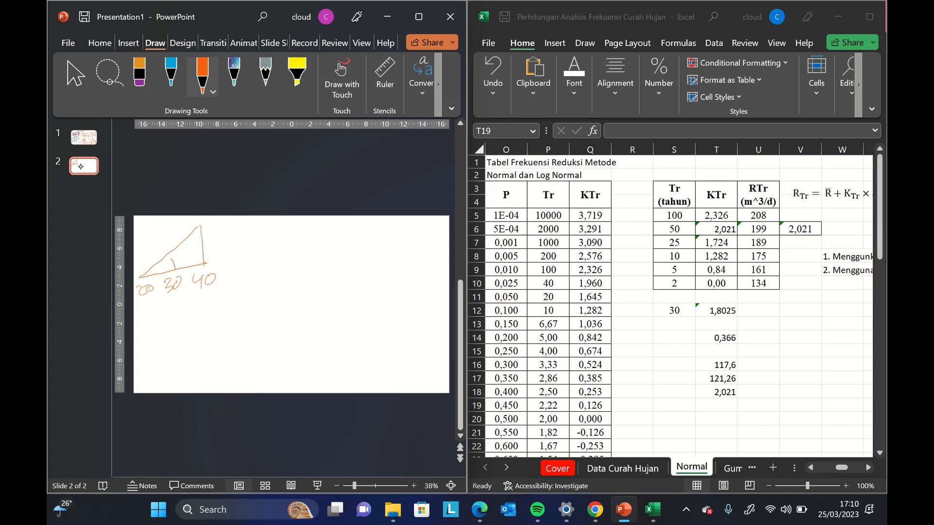
- Add dashed inner lines to the triangle and label its vertical side 1,645, x and 1,96
{"action": "mouse_move", "coordinate": [171, 259]}
{"action": "left_mouse_down"}
{"action": "mouse_move", "coordinate": [176, 270]}
{"action": "mouse_move", "coordinate": [185, 252]}
{"action": "left_mouse_up"}
{"action": "left_click_drag", "start_coordinate": [192, 251], "coordinate": [201, 249]}
{"action": "mouse_move", "coordinate": [224, 257]}
{"action": "left_mouse_down"}
{"action": "mouse_move", "coordinate": [247, 268]}
{"action": "mouse_move", "coordinate": [253, 256]}
{"action": "left_mouse_up"}
{"action": "key", "text": "ctrl+z"}
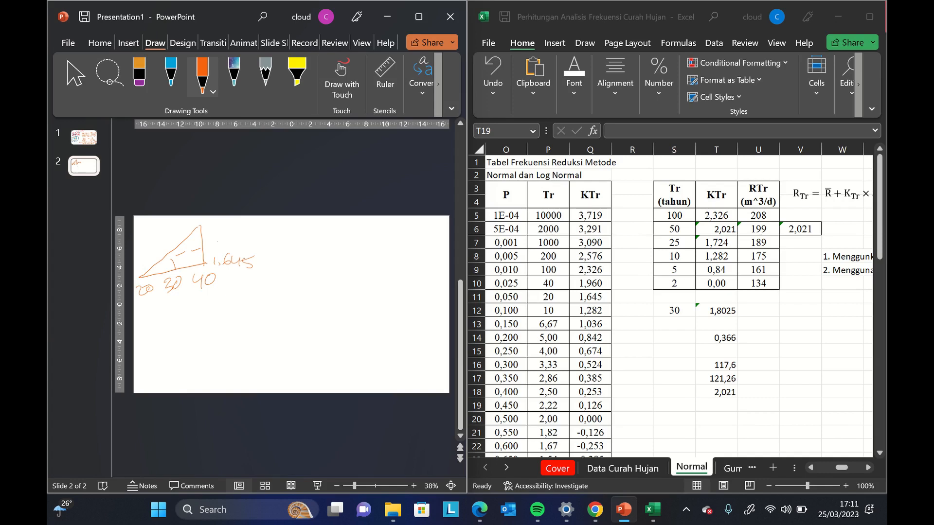
{"action": "left_click_drag", "start_coordinate": [210, 242], "coordinate": [220, 250]}
{"action": "left_click_drag", "start_coordinate": [219, 243], "coordinate": [211, 251]}
{"action": "left_click_drag", "start_coordinate": [207, 221], "coordinate": [208, 229]}
{"action": "left_click_drag", "start_coordinate": [216, 231], "coordinate": [214, 236]}
{"action": "mouse_move", "coordinate": [231, 225]}
{"action": "left_mouse_down"}
{"action": "mouse_move", "coordinate": [225, 235]}
{"action": "mouse_move", "coordinate": [237, 228]}
{"action": "left_mouse_up"}
- Handwrite = 40 − 20 over 1,96 − 1,645 beside the triangle on slide 2
{"action": "left_click_drag", "start_coordinate": [272, 255], "coordinate": [280, 254]}
{"action": "left_click_drag", "start_coordinate": [288, 228], "coordinate": [301, 238]}
{"action": "mouse_move", "coordinate": [299, 233]}
{"action": "left_mouse_down"}
{"action": "mouse_move", "coordinate": [300, 250]}
{"action": "mouse_move", "coordinate": [306, 236]}
{"action": "mouse_move", "coordinate": [348, 242]}
{"action": "mouse_move", "coordinate": [354, 231]}
{"action": "left_mouse_up"}
{"action": "left_click_drag", "start_coordinate": [285, 265], "coordinate": [347, 260]}
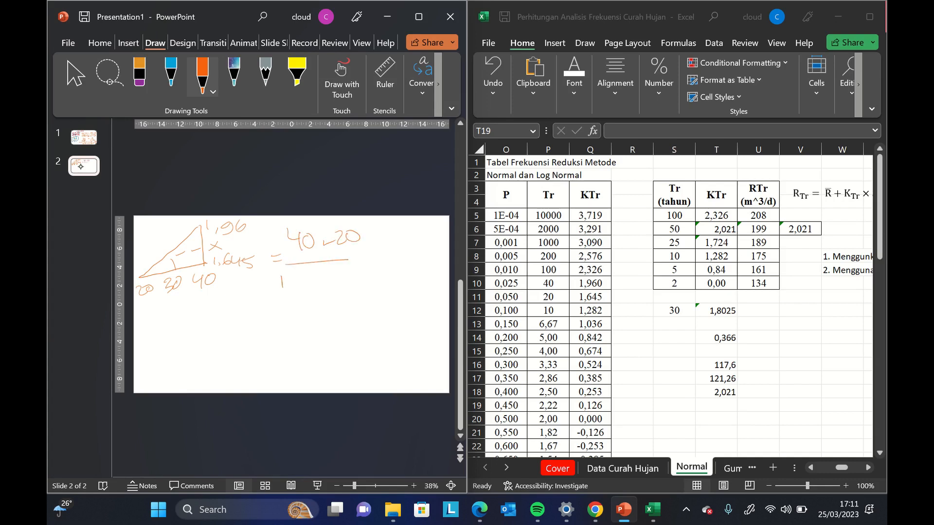
{"action": "left_click_drag", "start_coordinate": [292, 285], "coordinate": [291, 290]}
{"action": "mouse_move", "coordinate": [302, 277]}
{"action": "left_mouse_down"}
{"action": "mouse_move", "coordinate": [298, 291]}
{"action": "mouse_move", "coordinate": [348, 283]}
{"action": "left_mouse_up"}
{"action": "mouse_move", "coordinate": [357, 270]}
{"action": "left_mouse_down"}
{"action": "mouse_move", "coordinate": [354, 280]}
{"action": "mouse_move", "coordinate": [374, 280]}
{"action": "left_mouse_up"}
- Handwrite = 30 − 20 over x − 1,645 after the first fraction on slide 2
{"action": "mouse_move", "coordinate": [381, 235]}
{"action": "left_mouse_down"}
{"action": "mouse_move", "coordinate": [381, 245]}
{"action": "mouse_move", "coordinate": [394, 236]}
{"action": "mouse_move", "coordinate": [428, 241]}
{"action": "left_mouse_up"}
{"action": "left_click_drag", "start_coordinate": [435, 234], "coordinate": [434, 235]}
{"action": "mouse_move", "coordinate": [386, 255]}
{"action": "left_mouse_down"}
{"action": "mouse_move", "coordinate": [437, 252]}
{"action": "mouse_move", "coordinate": [396, 281]}
{"action": "left_mouse_up"}
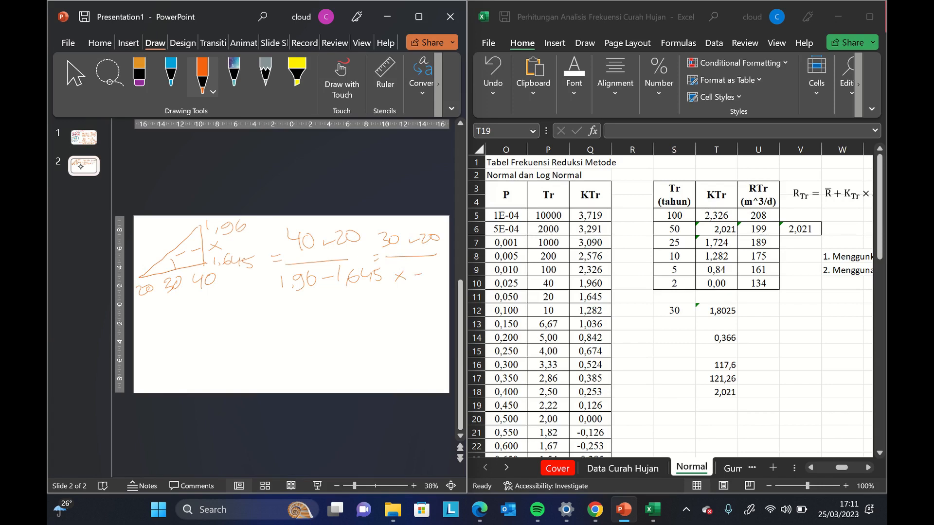
{"action": "mouse_move", "coordinate": [432, 283]}
{"action": "left_mouse_down"}
{"action": "mouse_move", "coordinate": [427, 291]}
{"action": "mouse_move", "coordinate": [437, 290]}
{"action": "left_mouse_up"}
- Handwrite 20(x − 1,645) = on a line below the two fractions
{"action": "left_click_drag", "start_coordinate": [290, 321], "coordinate": [336, 325]}
{"action": "mouse_move", "coordinate": [336, 316]}
{"action": "left_mouse_down"}
{"action": "mouse_move", "coordinate": [330, 325]}
{"action": "mouse_move", "coordinate": [357, 327]}
{"action": "left_mouse_up"}
{"action": "mouse_move", "coordinate": [368, 311]}
{"action": "left_mouse_down"}
{"action": "mouse_move", "coordinate": [364, 319]}
{"action": "mouse_move", "coordinate": [398, 333]}
{"action": "left_mouse_up"}
{"action": "left_click_drag", "start_coordinate": [403, 317], "coordinate": [408, 316]}
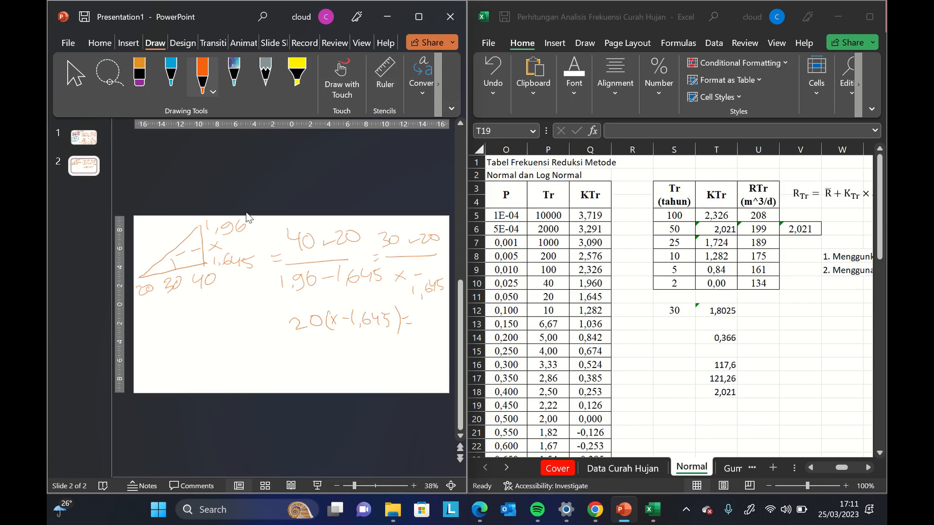
- Calculate 1,96-1,645 in cell T20 of the Normal sheet and multiply that result by 10 in cell T21
{"action": "left_click", "coordinate": [742, 412]}
{"action": "left_click", "coordinate": [726, 415]}
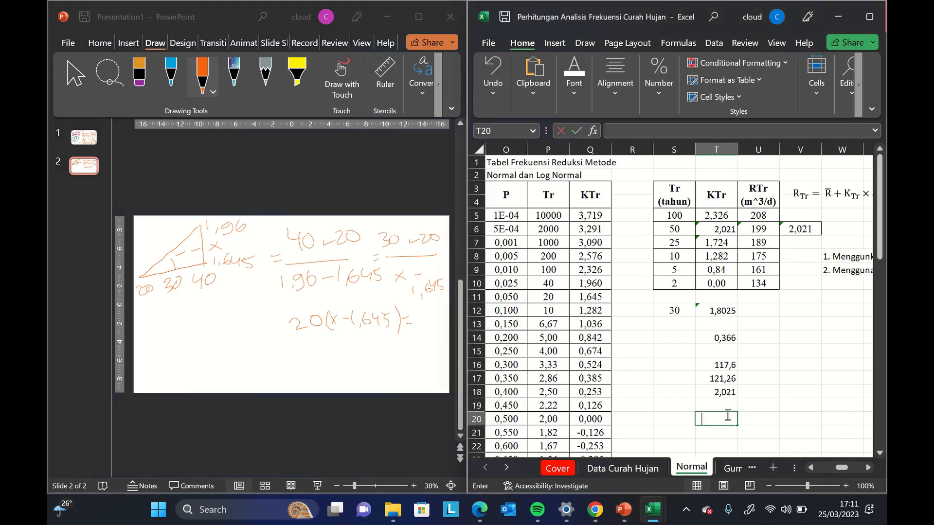
{"action": "type", "text": "=1,96"}
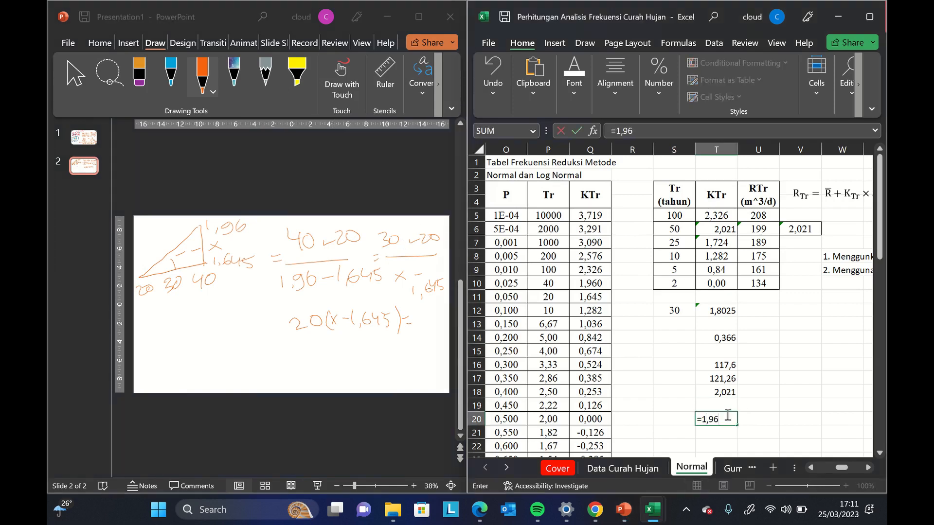
{"action": "type", "text": "-1,645"}
{"action": "key", "text": "Return"}
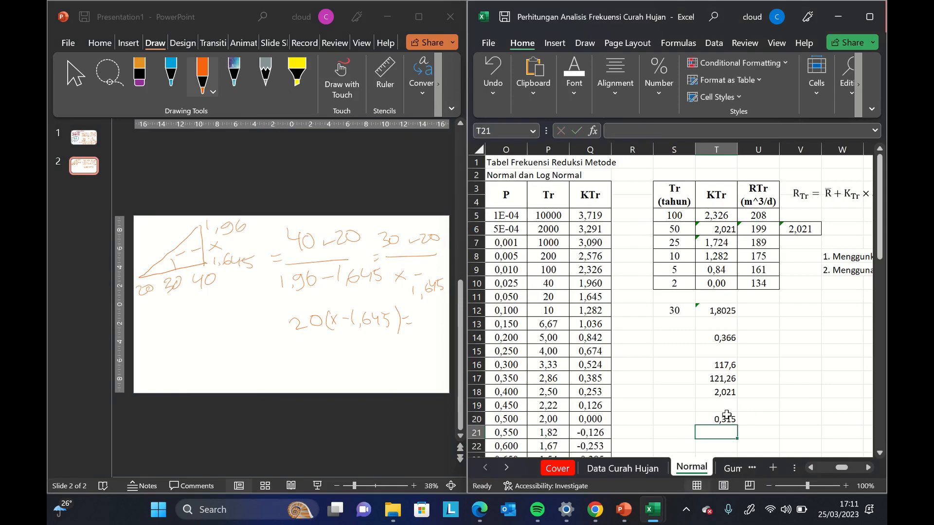
{"action": "type", "text": "="}
{"action": "left_click", "coordinate": [727, 417]}
{"action": "type", "text": "*10"}
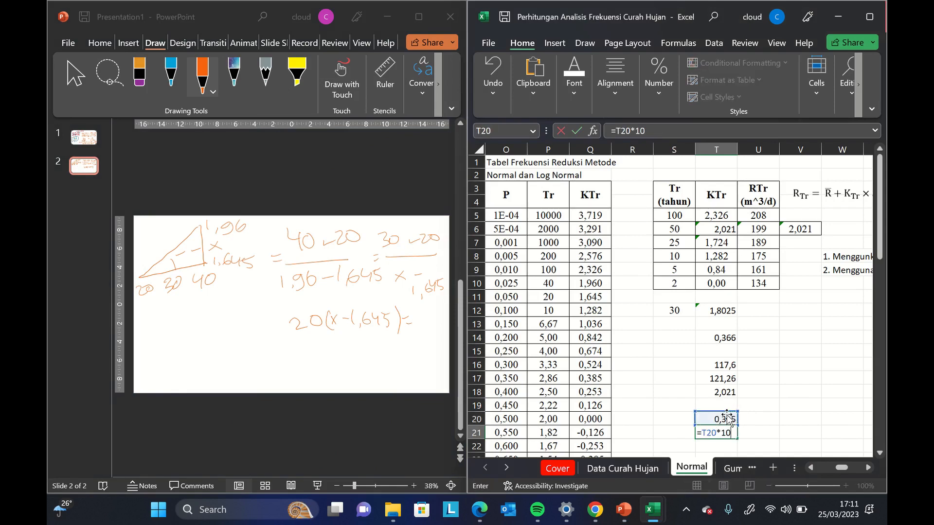
{"action": "key", "text": "Return"}
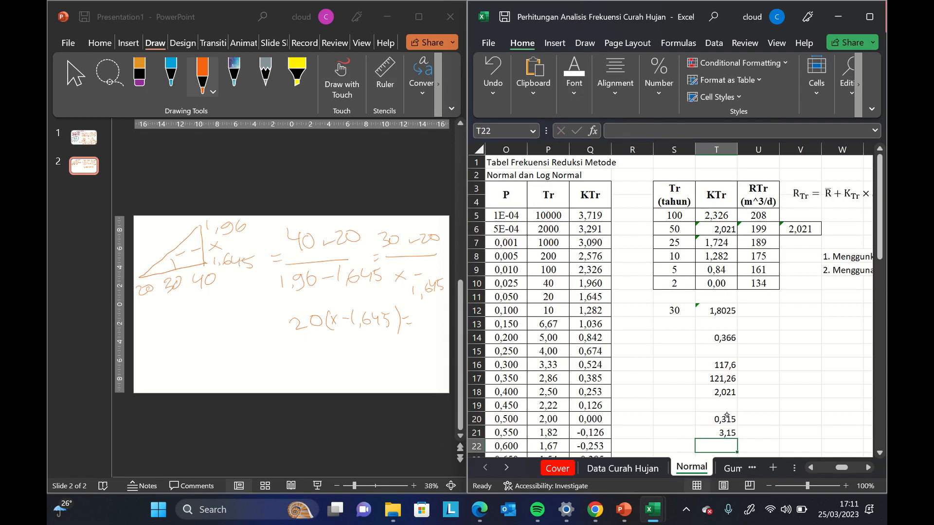
- Complete the 20(x − 1,645) = line on slide 2 with 3,15 and handwrite 20x − beneath it
{"action": "mouse_move", "coordinate": [417, 317]}
{"action": "left_mouse_down"}
{"action": "mouse_move", "coordinate": [417, 330]}
{"action": "mouse_move", "coordinate": [437, 324]}
{"action": "left_mouse_up"}
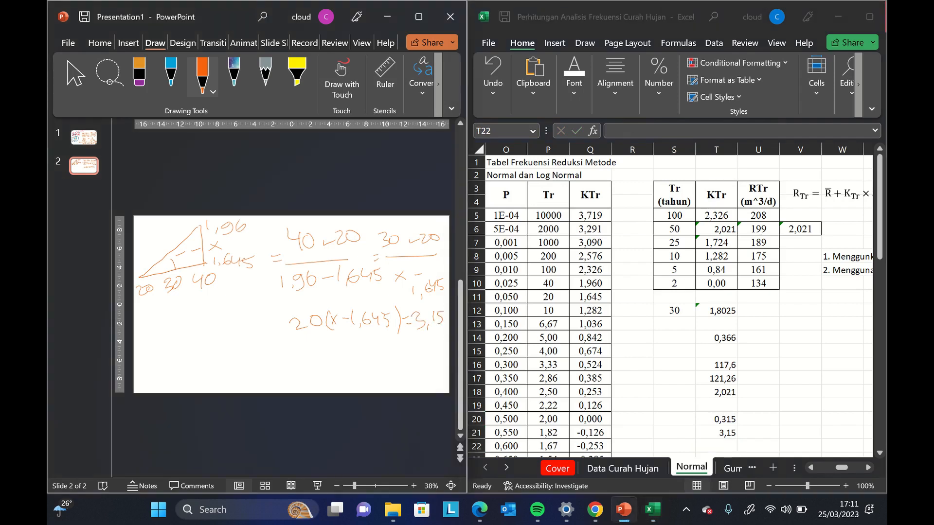
{"action": "left_click_drag", "start_coordinate": [271, 353], "coordinate": [308, 360]}
{"action": "left_click_drag", "start_coordinate": [308, 346], "coordinate": [298, 360]}
- Calculate 20*1,645 in cell W18 of the Normal sheet
{"action": "left_click", "coordinate": [842, 395]}
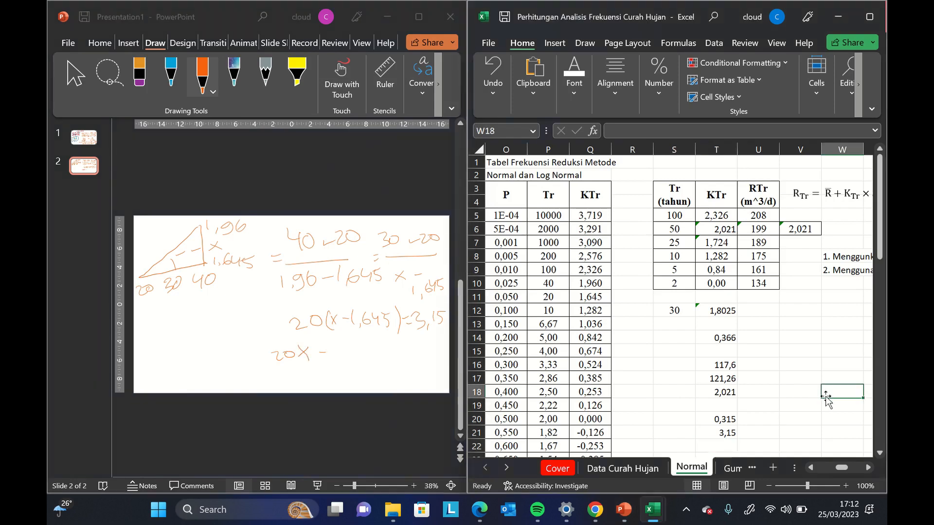
{"action": "type", "text": "=20"}
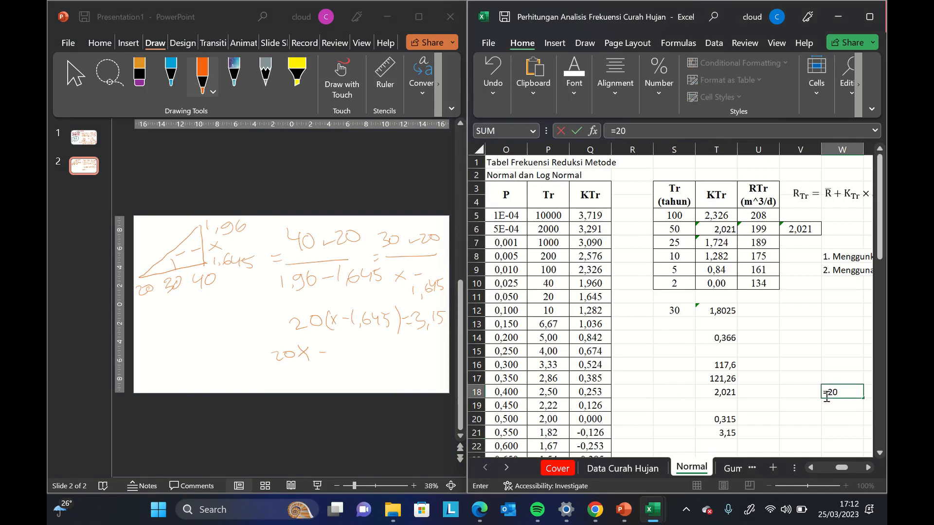
{"action": "type", "text": "*1,645"}
{"action": "key", "text": "Return"}
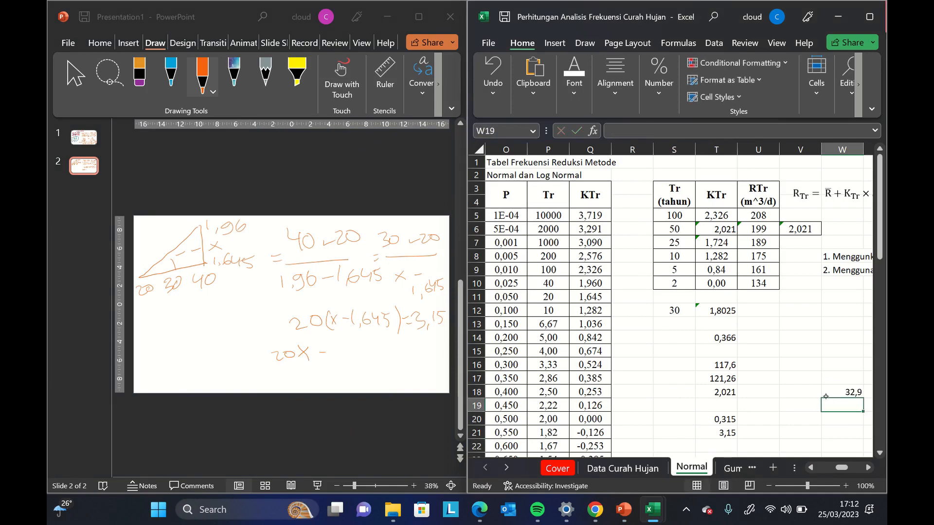
- Complete the 20x − line on slide 2 with 32,9 = 3,15 and handwrite 20x = below it
{"action": "mouse_move", "coordinate": [329, 347]}
{"action": "left_mouse_down"}
{"action": "mouse_move", "coordinate": [331, 362]}
{"action": "mouse_move", "coordinate": [362, 360]}
{"action": "left_mouse_up"}
{"action": "mouse_move", "coordinate": [369, 351]}
{"action": "left_mouse_down"}
{"action": "mouse_move", "coordinate": [369, 360]}
{"action": "mouse_move", "coordinate": [384, 351]}
{"action": "left_mouse_up"}
{"action": "mouse_move", "coordinate": [378, 357]}
{"action": "left_mouse_down"}
{"action": "mouse_move", "coordinate": [399, 354]}
{"action": "mouse_move", "coordinate": [392, 361]}
{"action": "left_mouse_up"}
{"action": "mouse_move", "coordinate": [410, 355]}
{"action": "left_mouse_down"}
{"action": "mouse_move", "coordinate": [418, 352]}
{"action": "mouse_move", "coordinate": [415, 363]}
{"action": "left_mouse_up"}
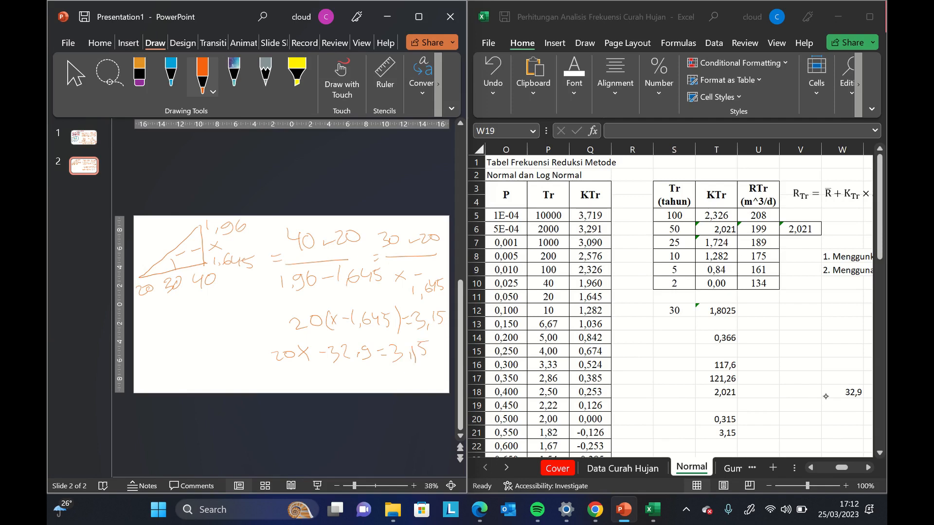
{"action": "mouse_move", "coordinate": [295, 378]}
{"action": "left_mouse_down"}
{"action": "mouse_move", "coordinate": [304, 384]}
{"action": "mouse_move", "coordinate": [312, 375]}
{"action": "left_mouse_up"}
{"action": "left_click_drag", "start_coordinate": [323, 374], "coordinate": [334, 383]}
{"action": "left_click_drag", "start_coordinate": [333, 374], "coordinate": [323, 383]}
- Add 3,15 to the value of W18 in cell W19 of the Normal sheet
{"action": "left_click", "coordinate": [840, 406]}
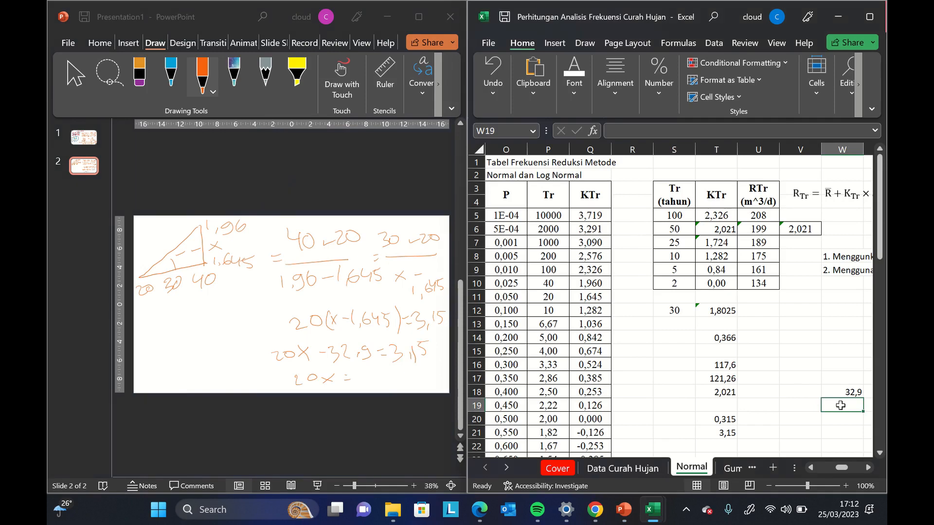
{"action": "type", "text": "="}
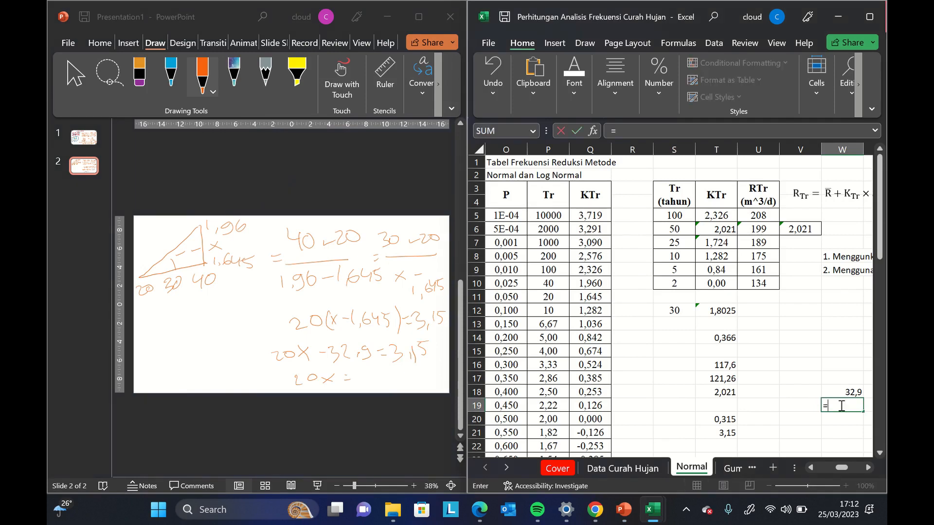
{"action": "key", "text": "Up"}
{"action": "type", "text": "+3,15"}
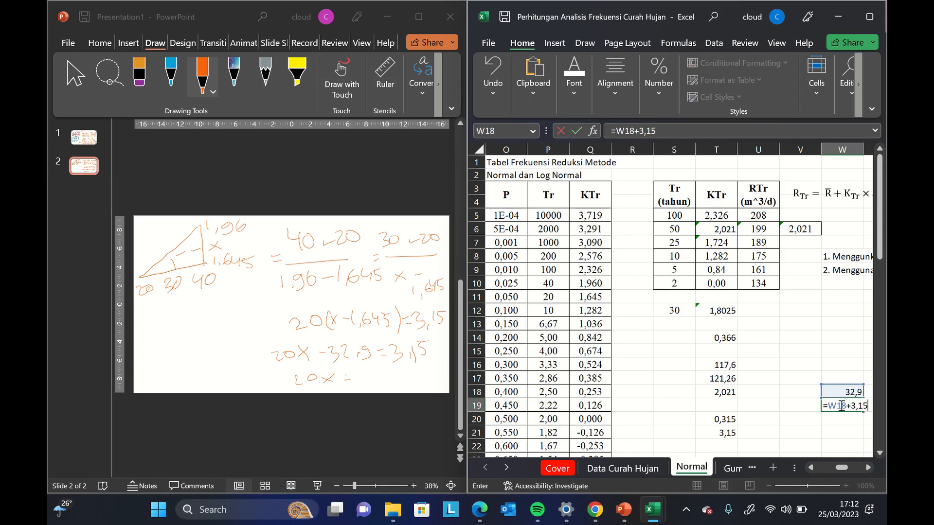
{"action": "key", "text": "Return"}
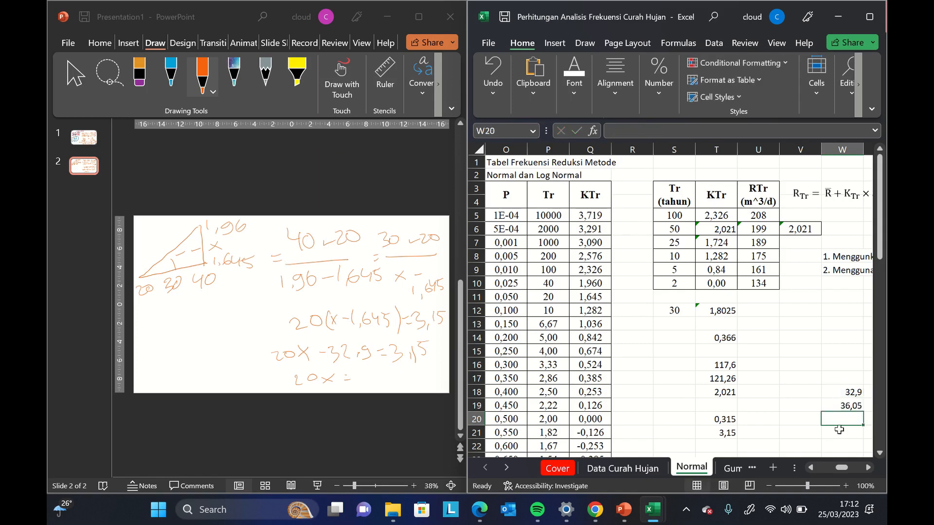
- Handwrite 36,05 after 20x = and x = 36,05 over 20 below it, ending with an equals sign
{"action": "left_click_drag", "start_coordinate": [355, 372], "coordinate": [399, 376]}
{"action": "left_click_drag", "start_coordinate": [411, 373], "coordinate": [406, 379]}
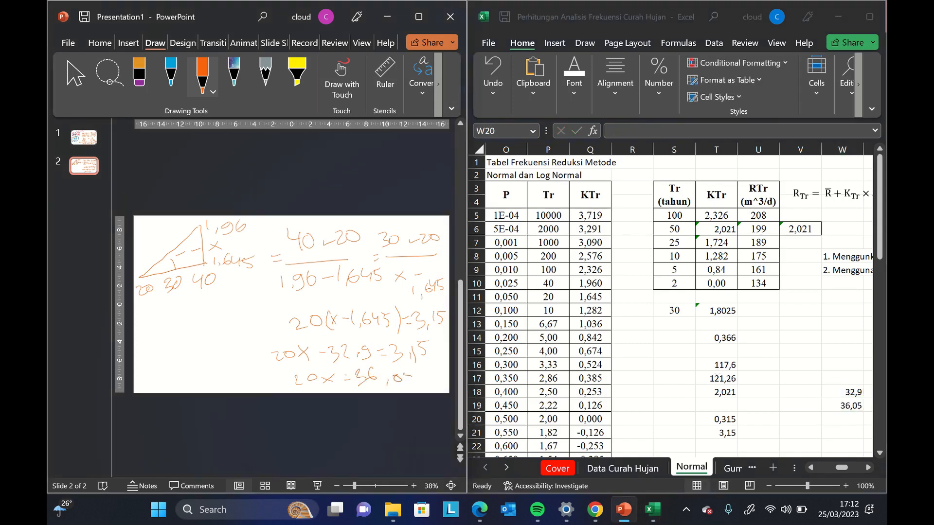
{"action": "left_click_drag", "start_coordinate": [314, 406], "coordinate": [331, 416]}
{"action": "mouse_move", "coordinate": [327, 406]}
{"action": "left_mouse_down"}
{"action": "mouse_move", "coordinate": [315, 417]}
{"action": "mouse_move", "coordinate": [348, 407]}
{"action": "left_mouse_up"}
{"action": "left_click_drag", "start_coordinate": [339, 415], "coordinate": [385, 413]}
{"action": "mouse_move", "coordinate": [397, 399]}
{"action": "left_mouse_down"}
{"action": "mouse_move", "coordinate": [405, 419]}
{"action": "mouse_move", "coordinate": [383, 443]}
{"action": "mouse_move", "coordinate": [392, 430]}
{"action": "left_mouse_up"}
- Divide the value of W19 by 20 in cell W20 of the Normal sheet
{"action": "double_click", "coordinate": [847, 418]}
{"action": "type", "text": "=W19/2-"}
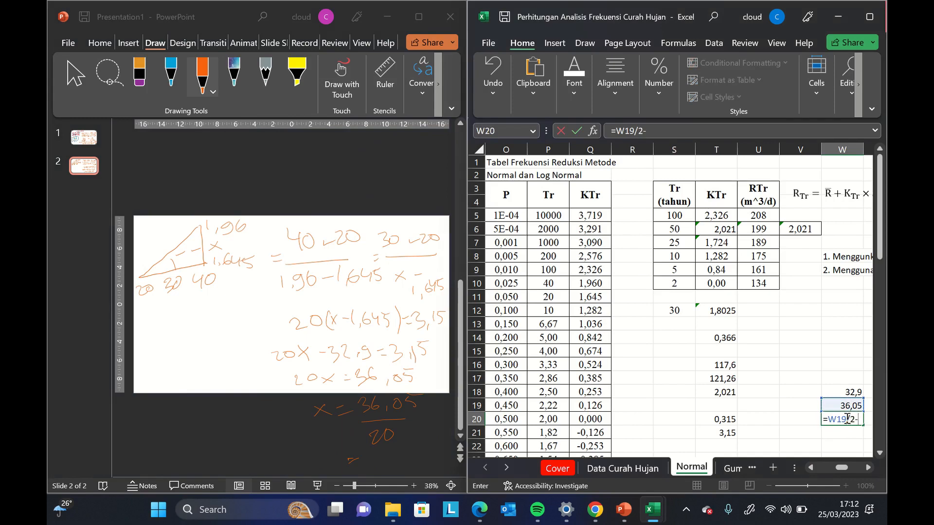
{"action": "key", "text": "BackSpace"}
{"action": "type", "text": "0"}
{"action": "key", "text": "Return"}
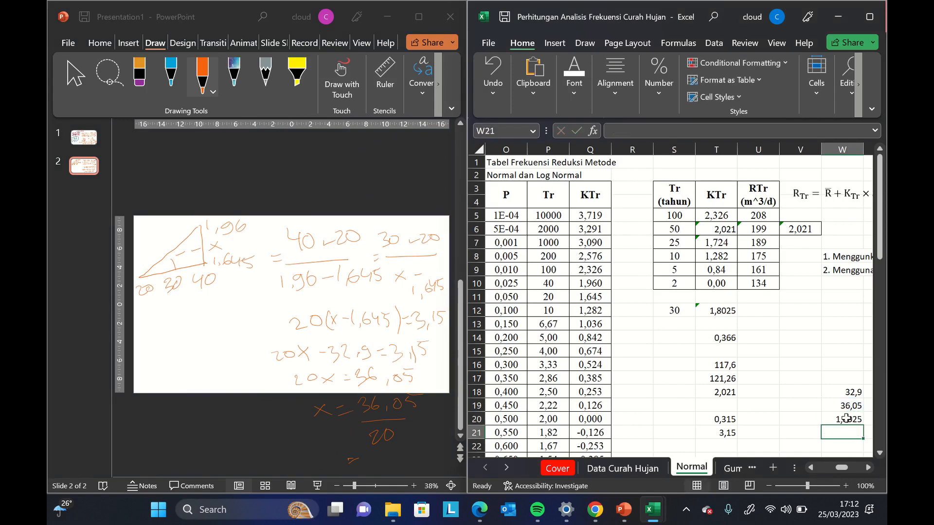
- Handwrite 1,8025 as the final value of x and compare it with the FORECAST formula in cell T12
{"action": "left_click", "coordinate": [718, 312]}
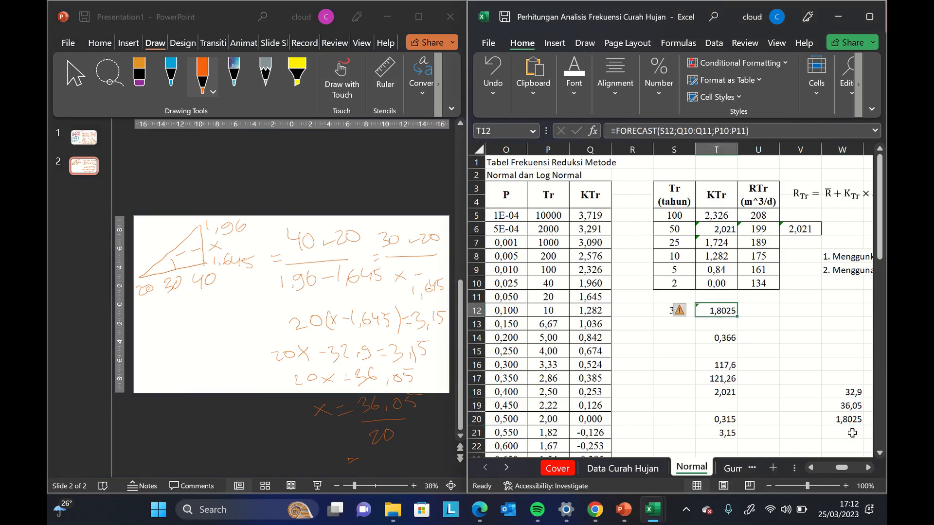
{"action": "mouse_move", "coordinate": [363, 453]}
{"action": "left_mouse_down"}
{"action": "mouse_move", "coordinate": [378, 463]}
{"action": "mouse_move", "coordinate": [399, 445]}
{"action": "left_mouse_up"}
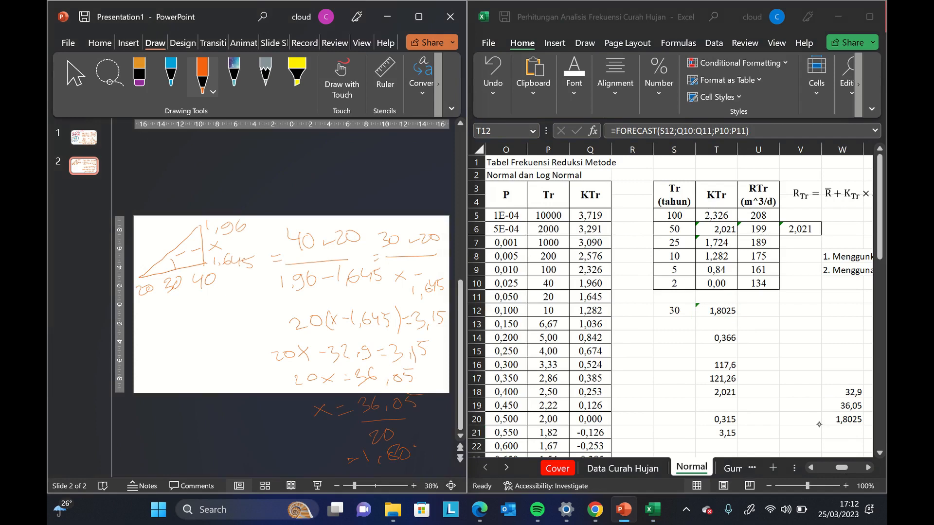
{"action": "left_click_drag", "start_coordinate": [414, 446], "coordinate": [423, 455]}
{"action": "left_click", "coordinate": [720, 310]}
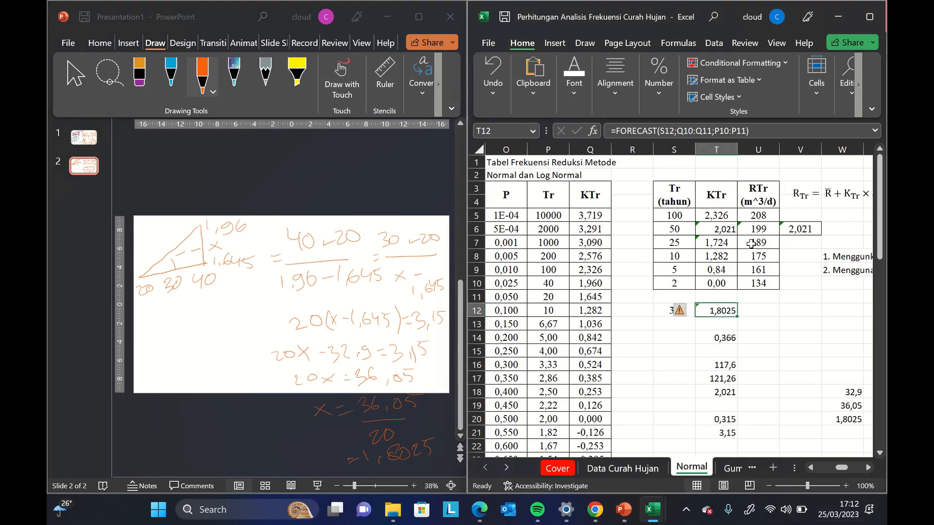
- Examine the two listed methods and the viewer's comment asking about the 50-year KTr value beside the Normal sheet's tables
{"action": "left_click", "coordinate": [789, 307]}
{"action": "key", "text": "Right"}
{"action": "key", "text": "Right"}
{"action": "key", "text": "Right"}
{"action": "key", "text": "Right"}
{"action": "key", "text": "Right"}
{"action": "key", "text": "Right"}
{"action": "key", "text": "Right"}
{"action": "key", "text": "Right"}
{"action": "key", "text": "Right"}
{"action": "key", "text": "Right"}
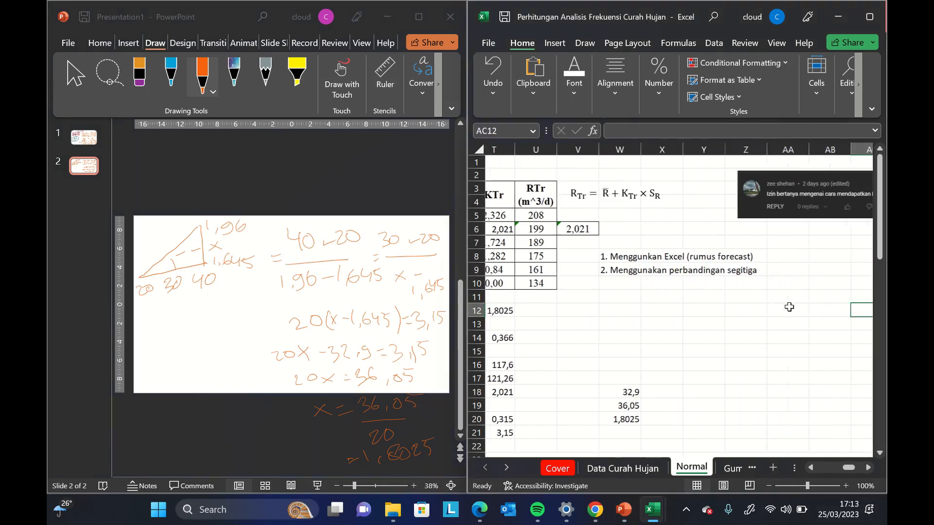
{"action": "key", "text": "Up"}
{"action": "key", "text": "Up"}
{"action": "key", "text": "Up"}
{"action": "key", "text": "Up"}
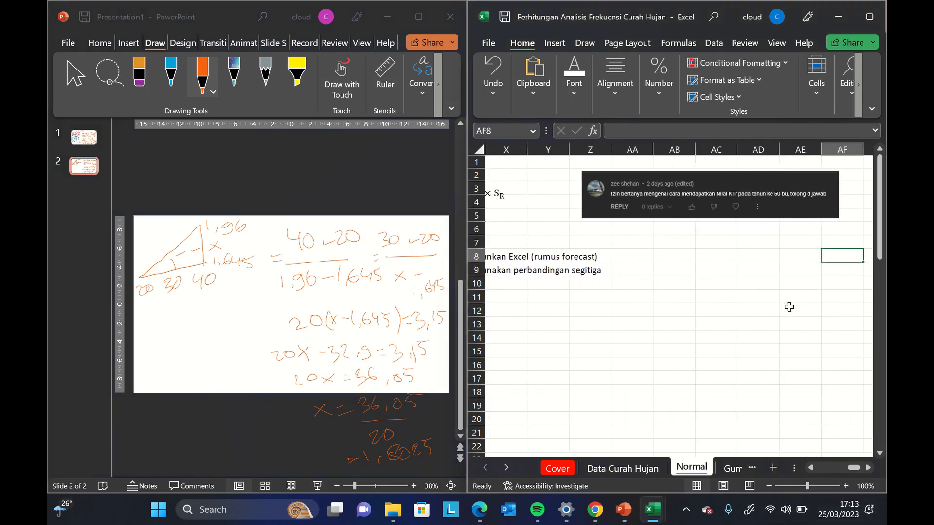